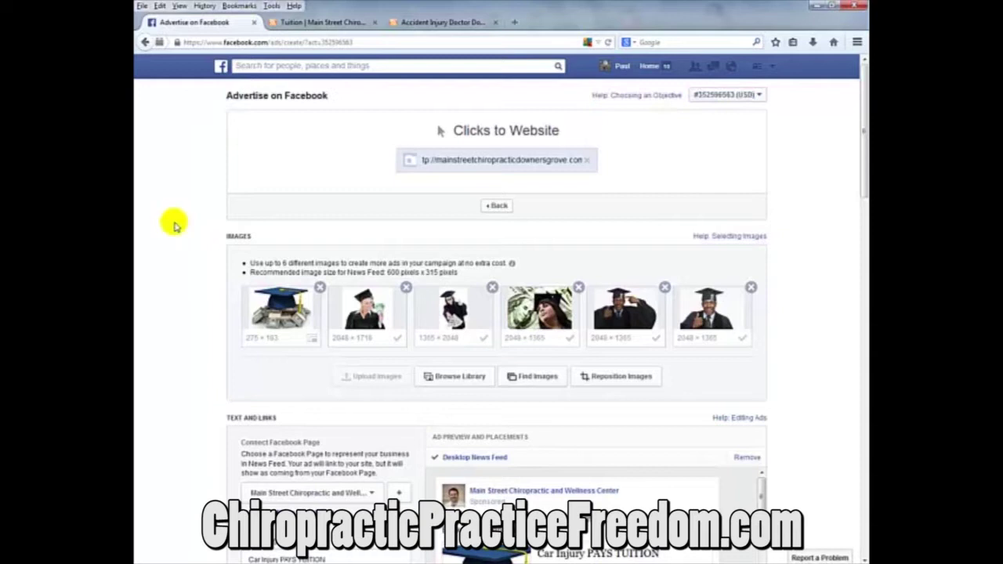
Step: Review the ad's six images and its Desktop News Feed preview
scroll(175, 226, down, 2)
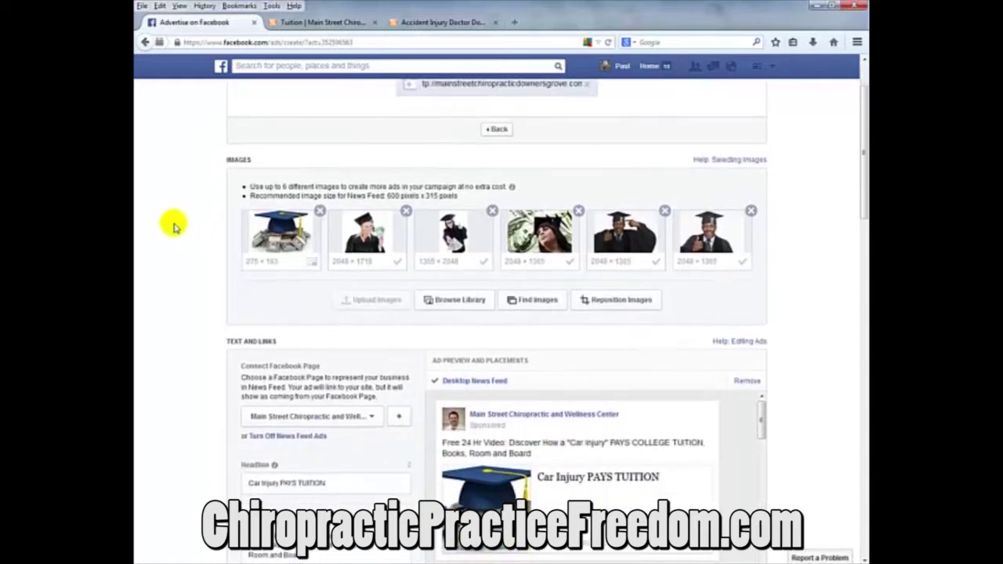
scroll(175, 226, up, 2)
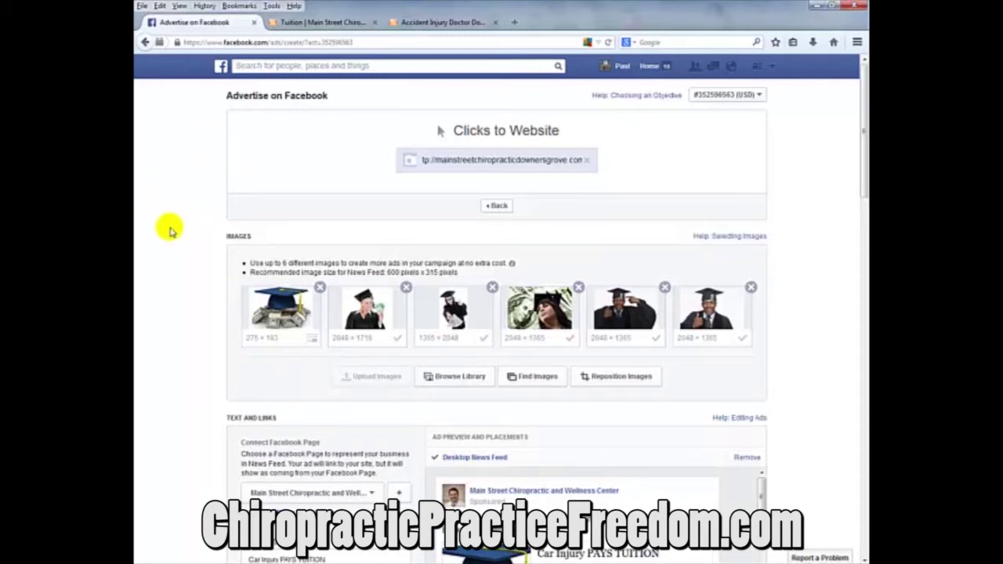
scroll(165, 259, down, 2)
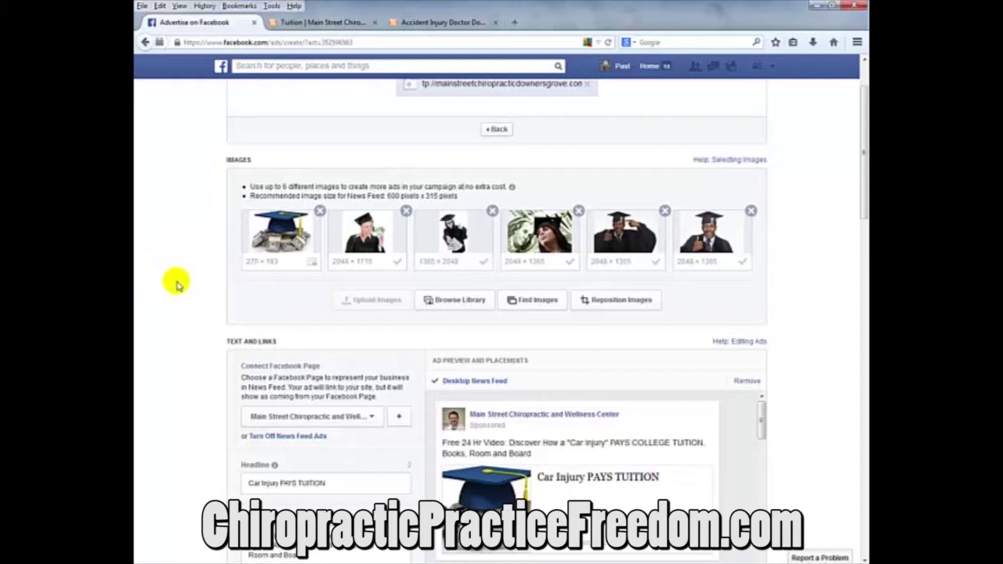
scroll(178, 287, down, 2)
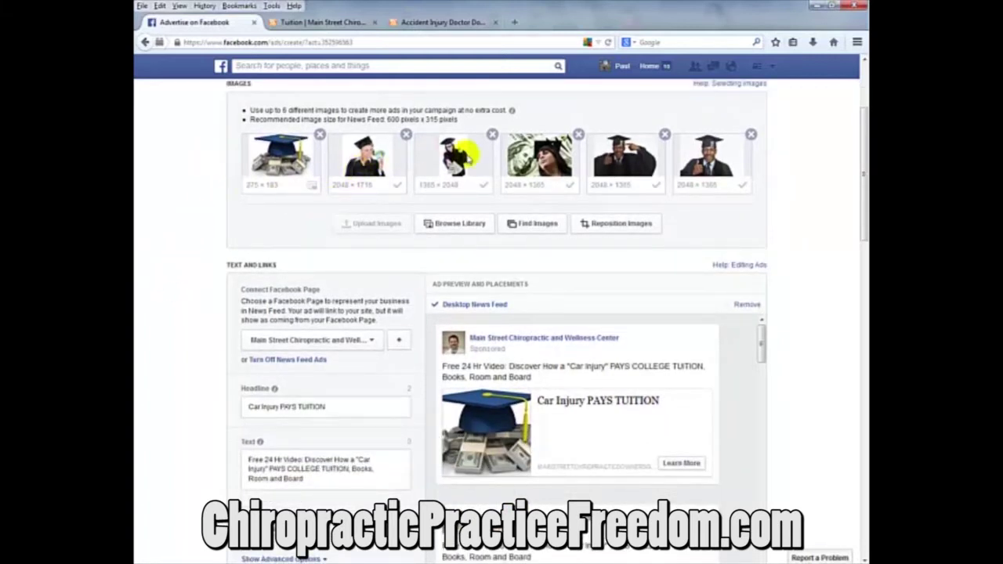
scroll(167, 245, down, 2)
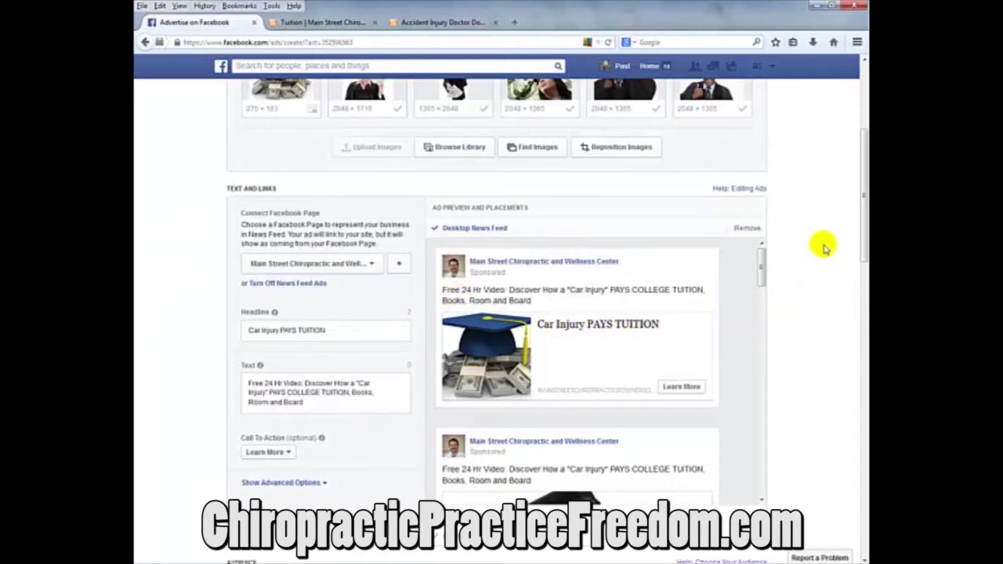
scroll(814, 235, down, 2)
mouse_move(760, 190)
mouse_down()
mouse_move(763, 246)
mouse_move(772, 225)
mouse_move(754, 398)
mouse_move(762, 184)
mouse_up()
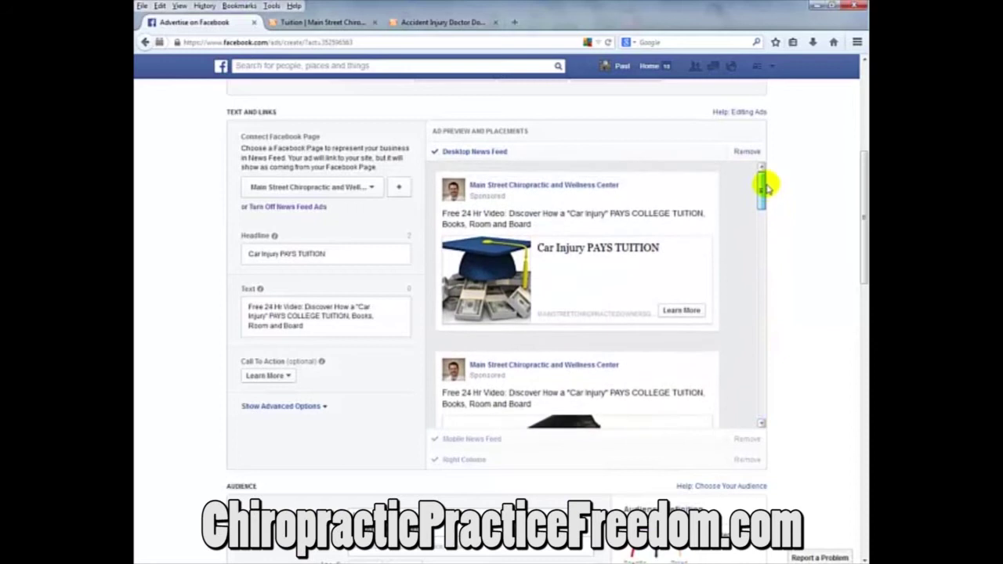
scroll(138, 315, up, 2)
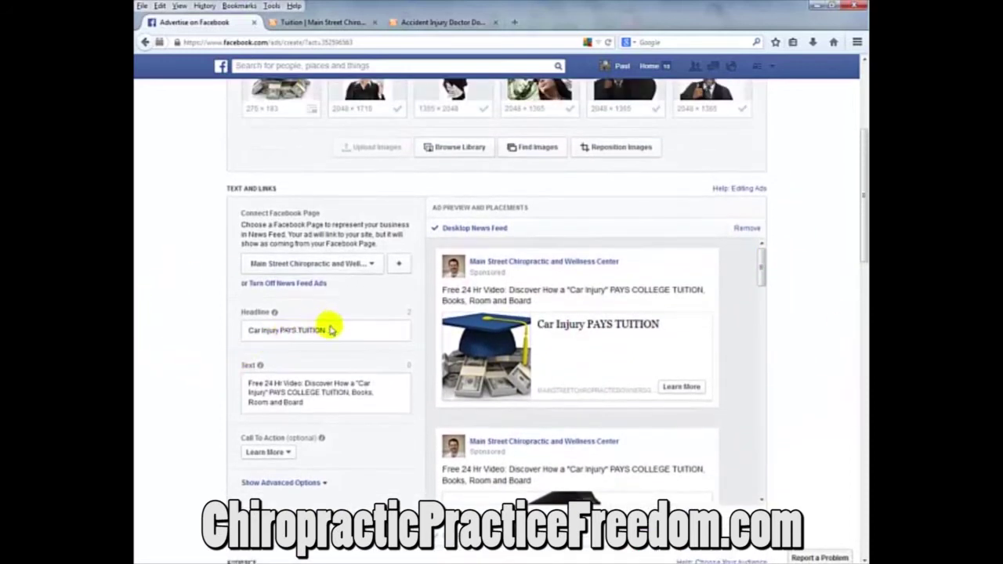
Step: Examine the ad's headline and body text in the Text and Links section
drag(330, 331, 164, 334)
click(197, 342)
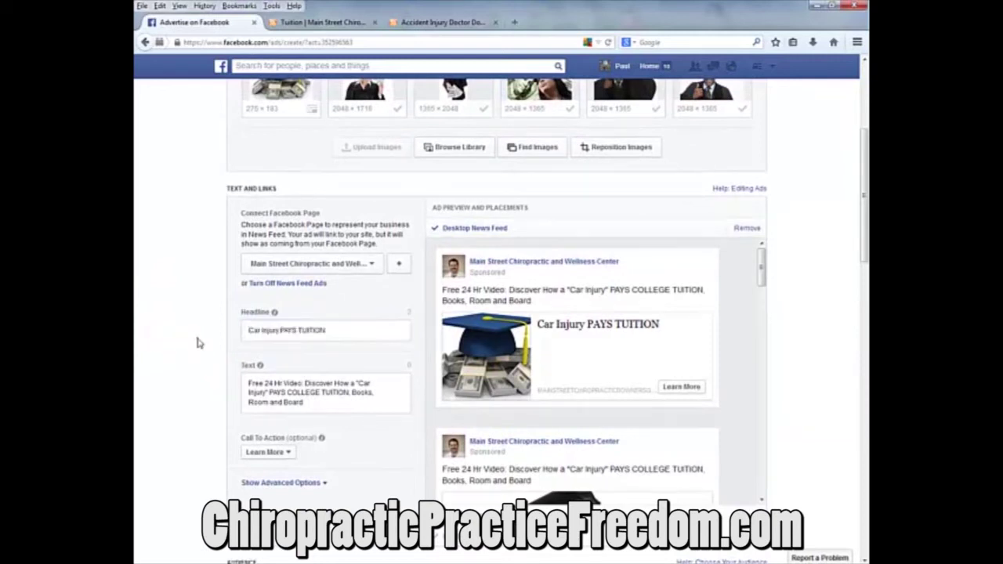
scroll(196, 342, down, 4)
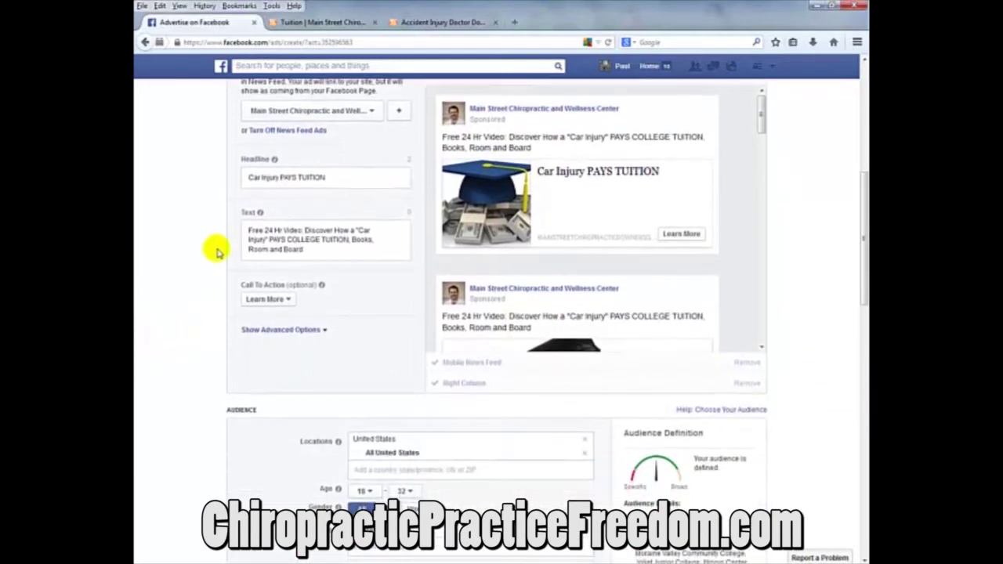
drag(313, 251, 206, 197)
click(194, 267)
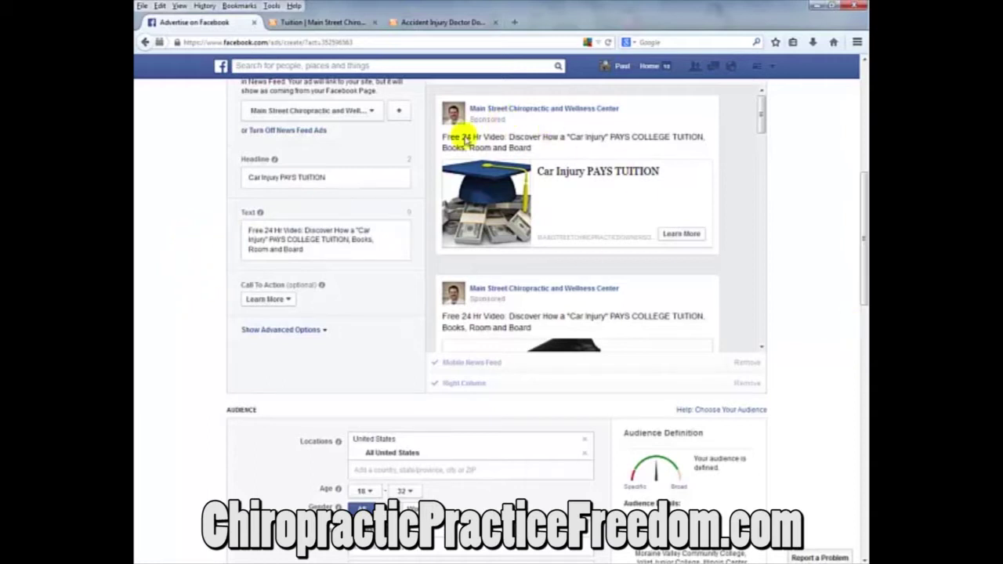
Step: Examine the audience's location, age, gender, language and Schools targeting, comparing it with the ad's images and text
scroll(168, 287, down, 4)
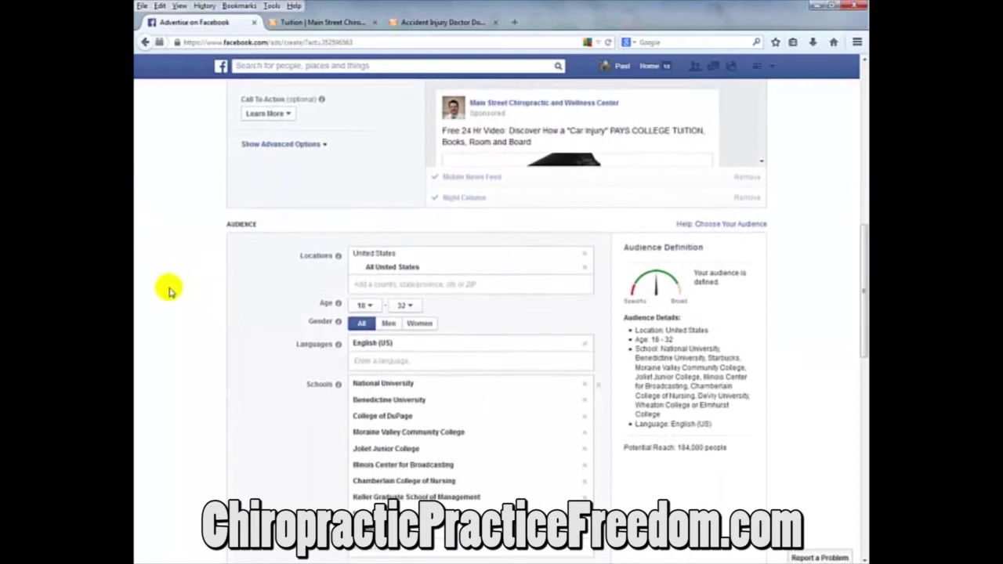
scroll(168, 287, down, 3)
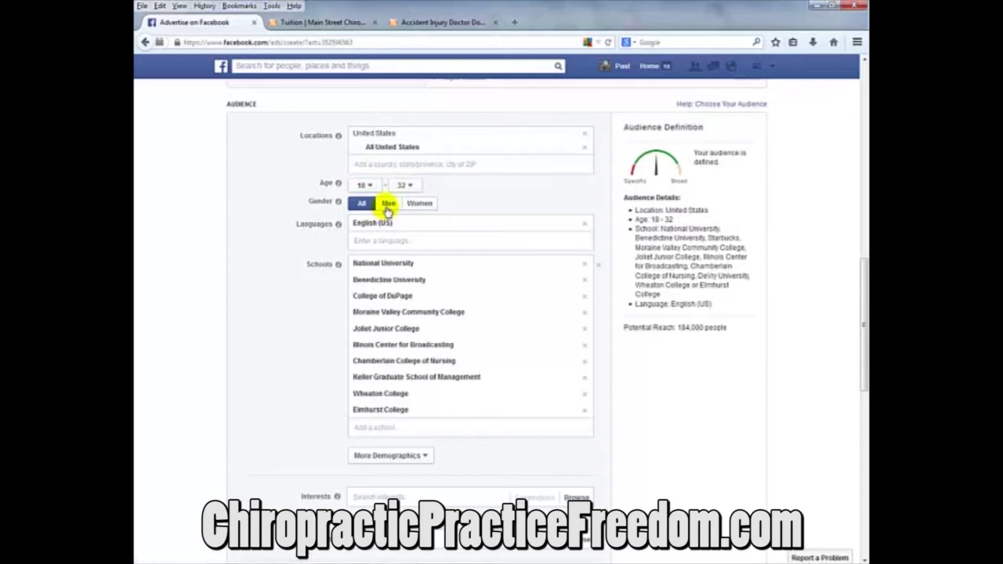
scroll(240, 264, down, 2)
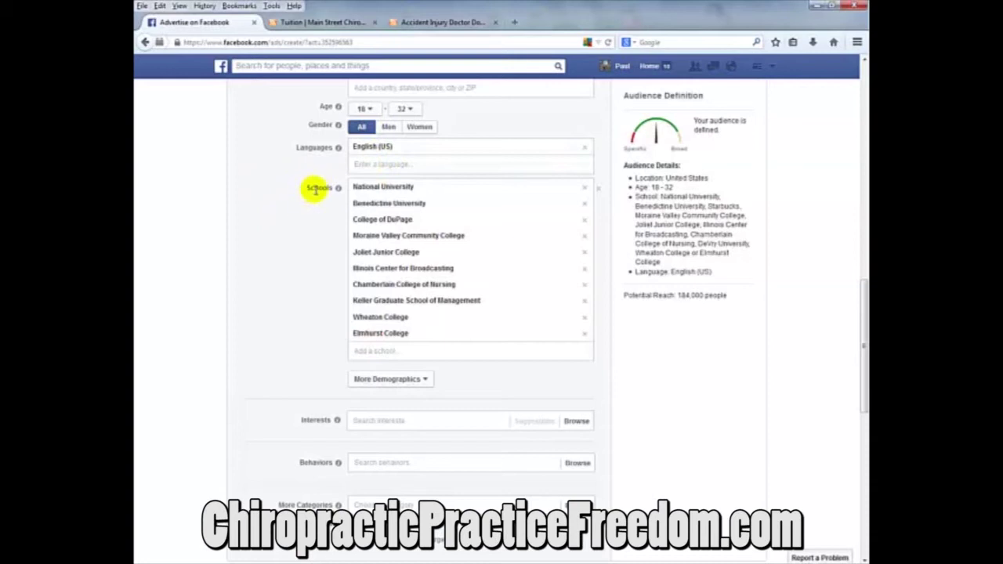
drag(310, 188, 333, 188)
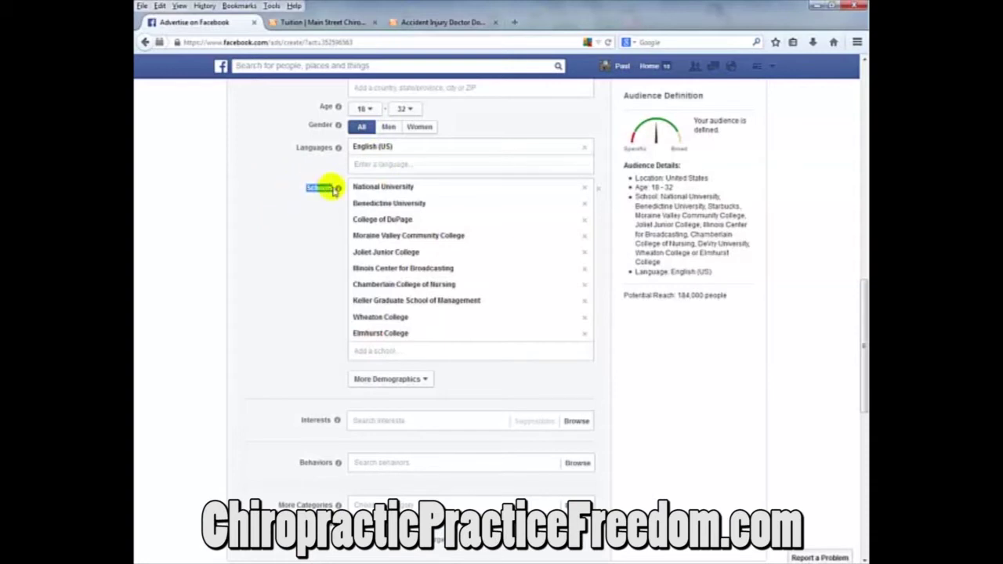
scroll(298, 279, up, 5)
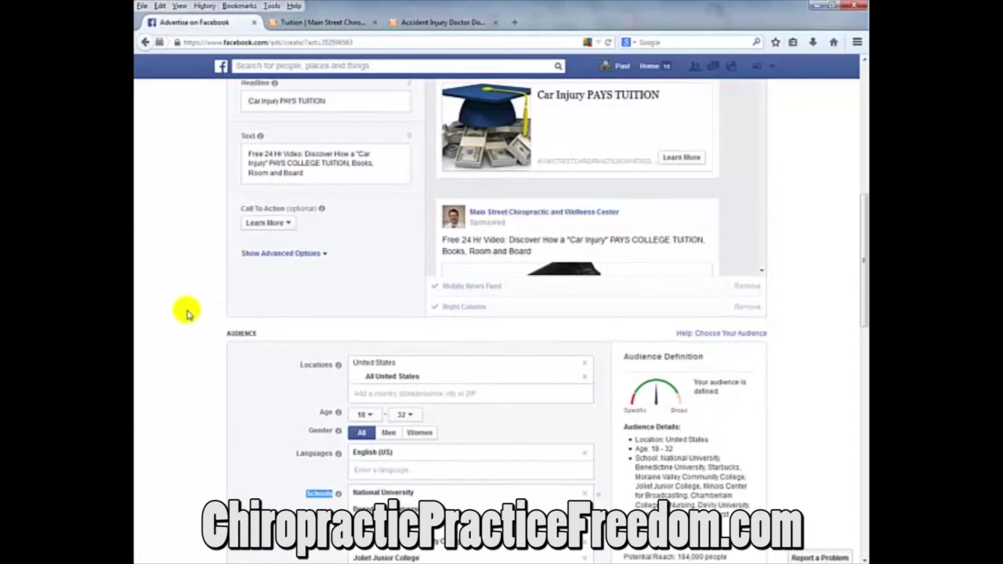
scroll(188, 312, up, 3)
scroll(188, 312, up, 4)
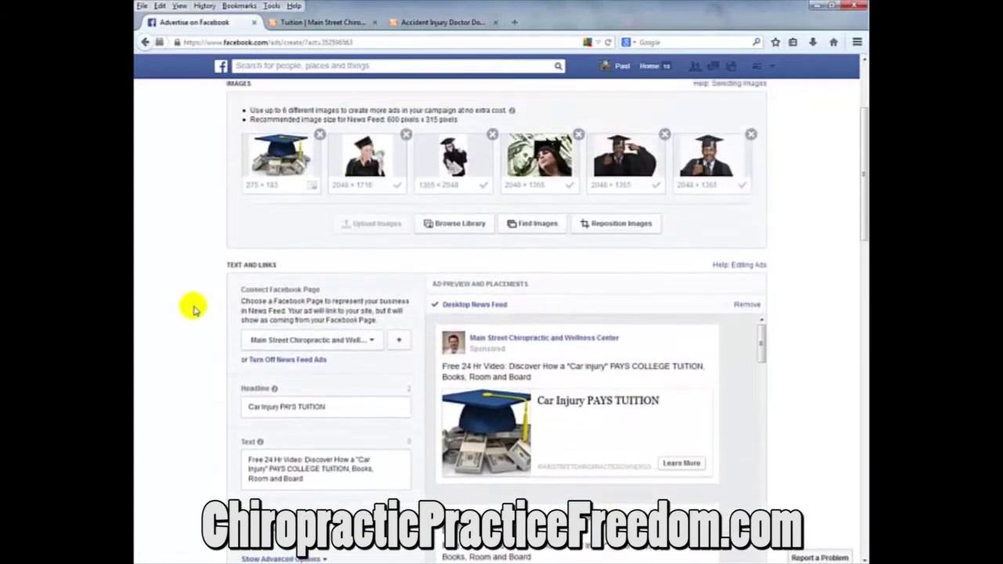
scroll(182, 327, down, 6)
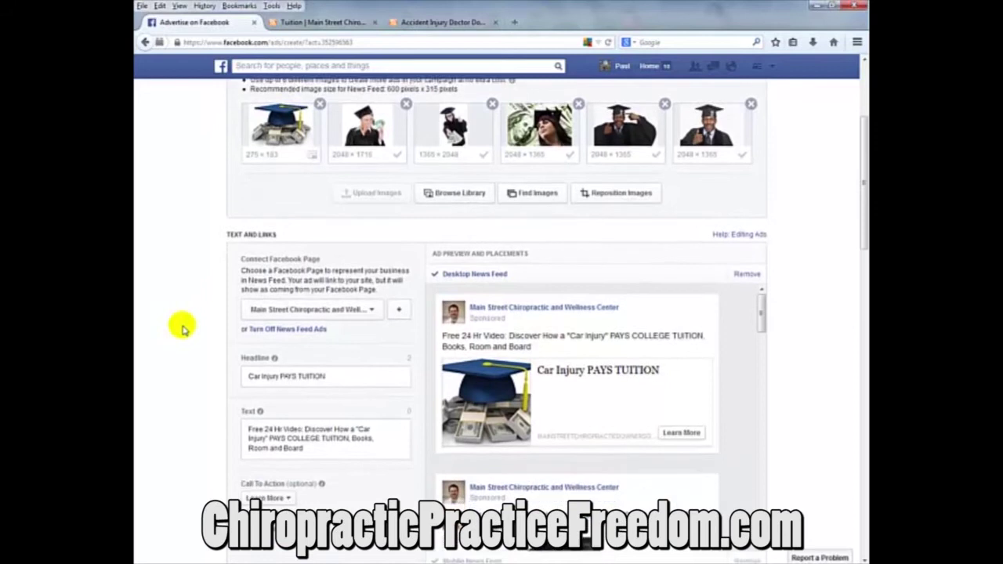
scroll(182, 328, down, 5)
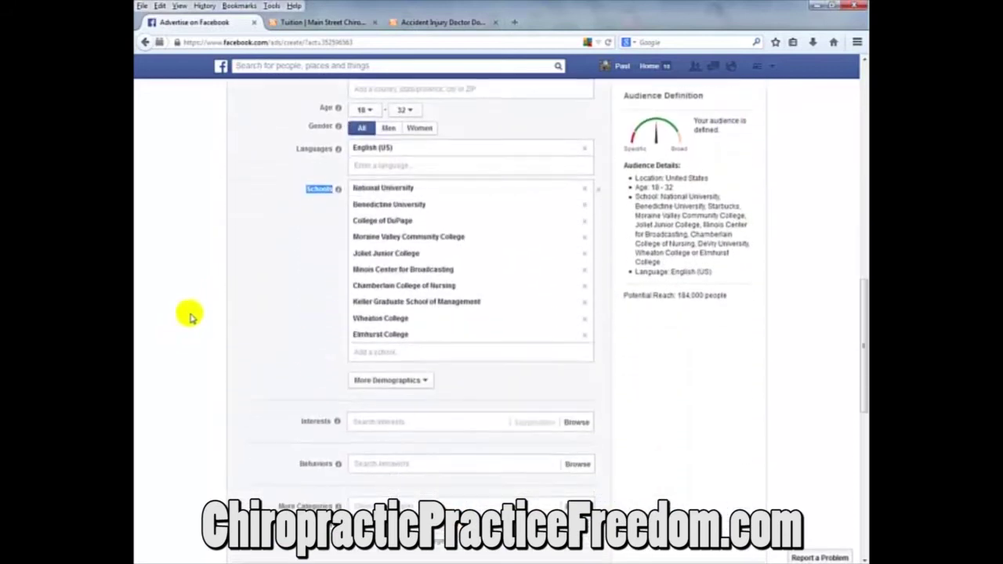
click(297, 238)
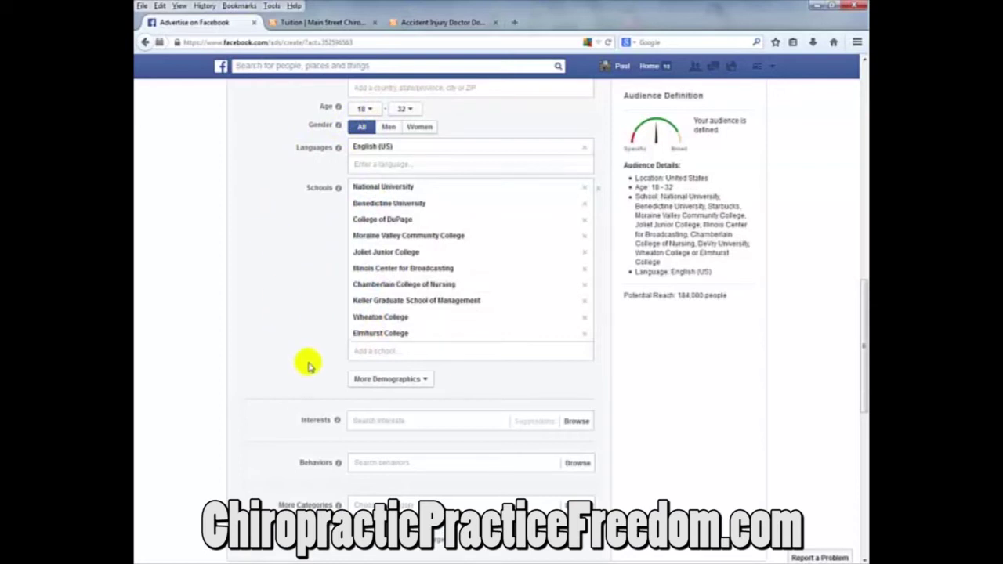
Step: Recheck the headline in the first Desktop News Feed ad preview
scroll(270, 317, up, 3)
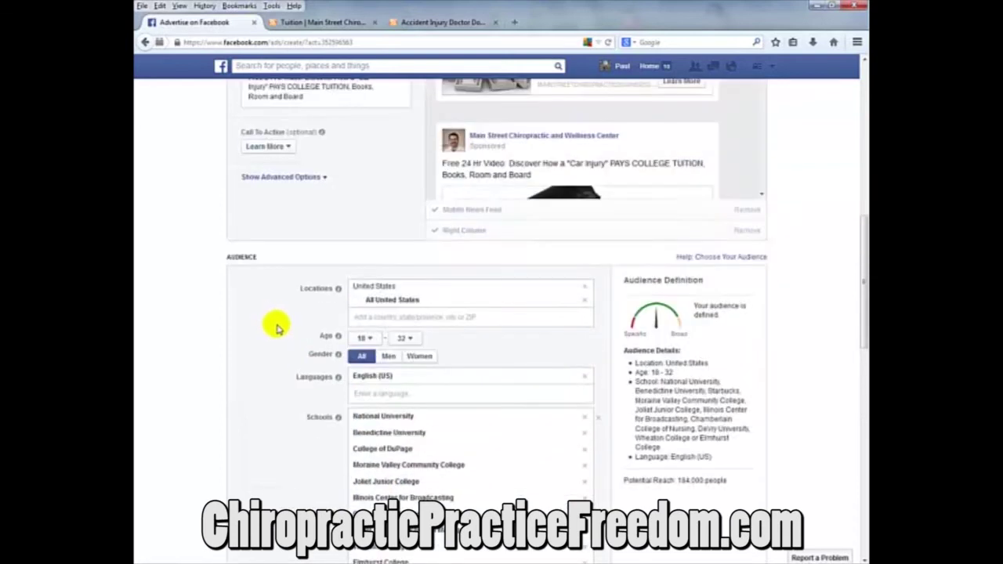
scroll(274, 325, up, 2)
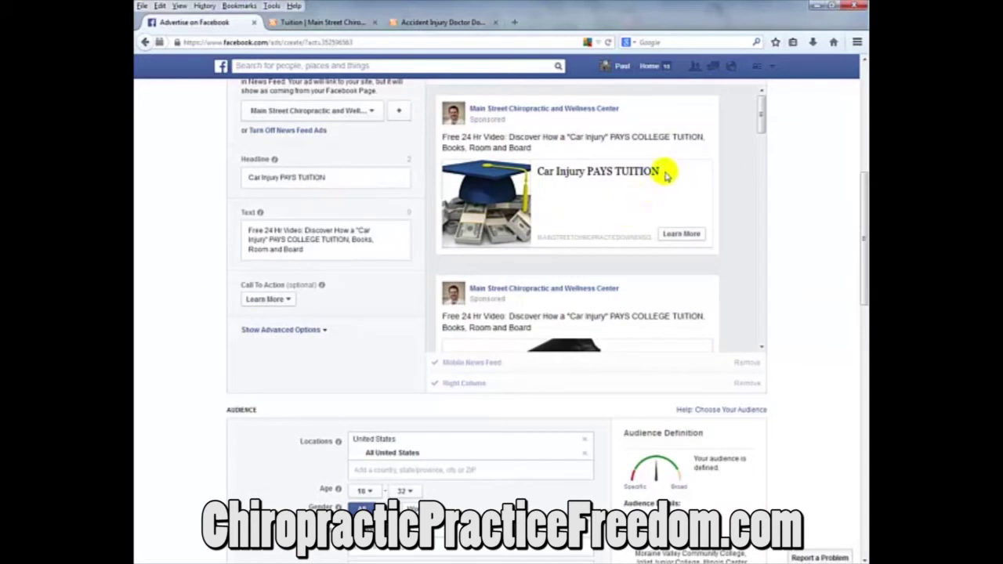
triple_click(665, 172)
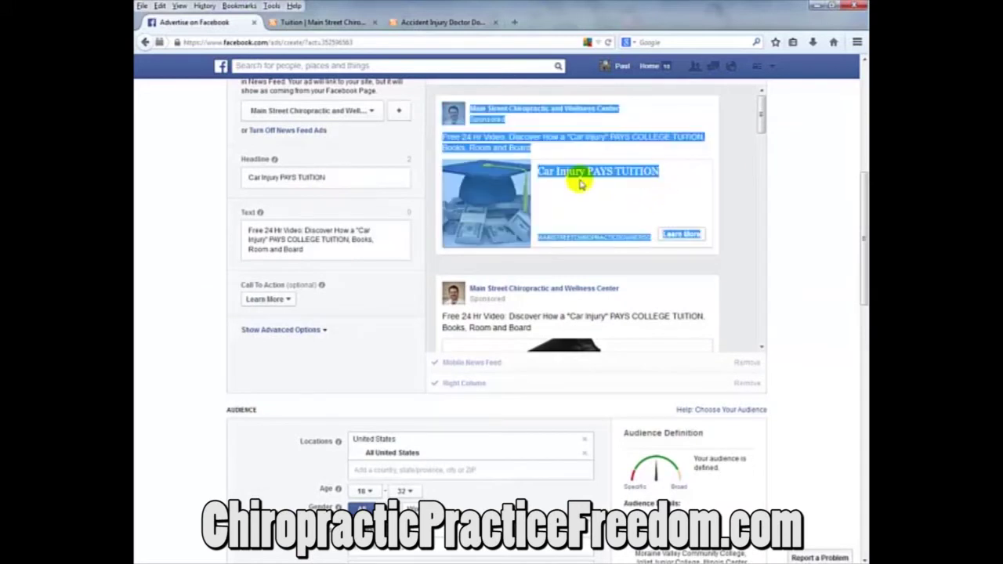
click(799, 257)
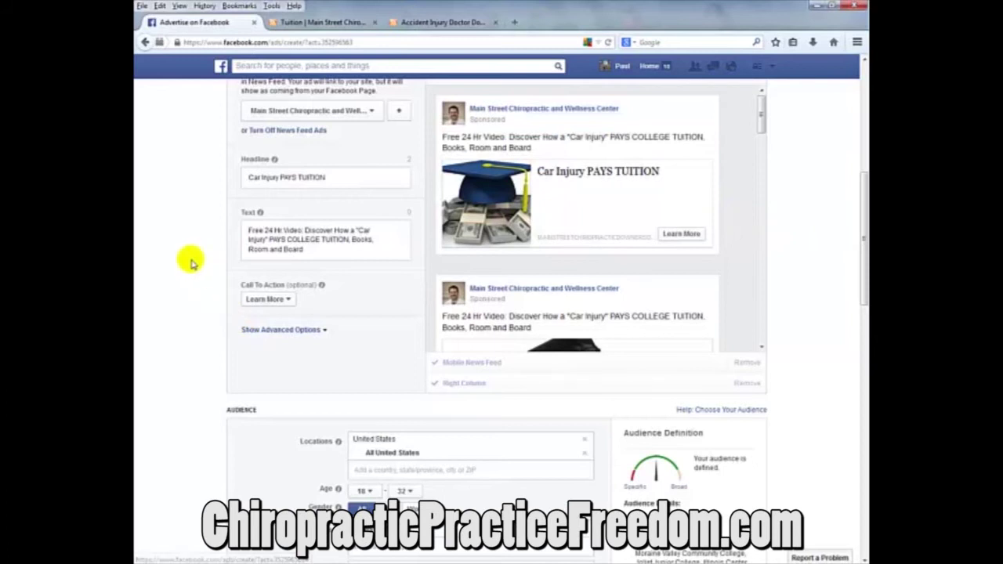
Step: Look through the additional demographic targeting categories, from Education and Work to Life Events, without choosing any
scroll(188, 255, down, 4)
scroll(182, 242, down, 3)
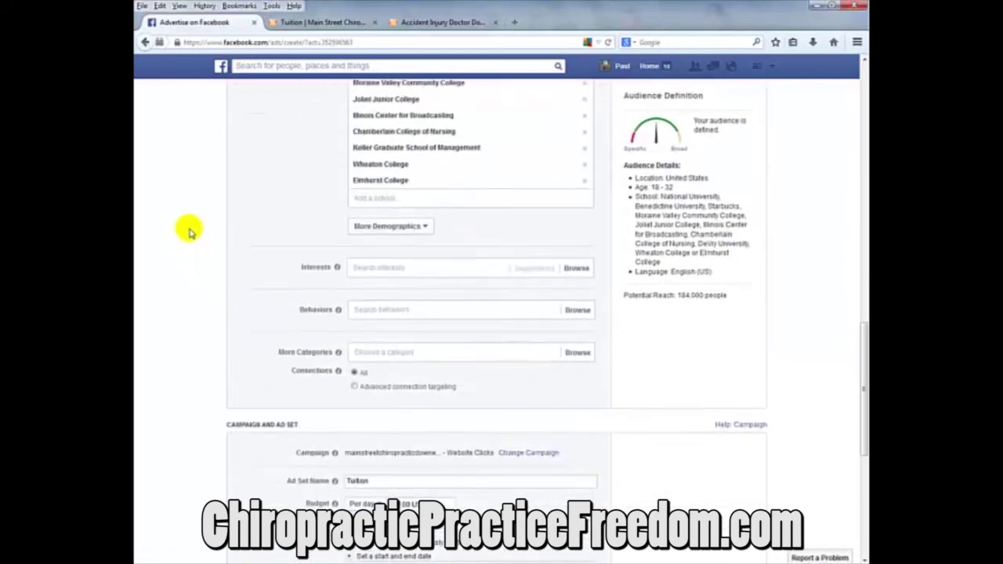
scroll(190, 249, down, 1)
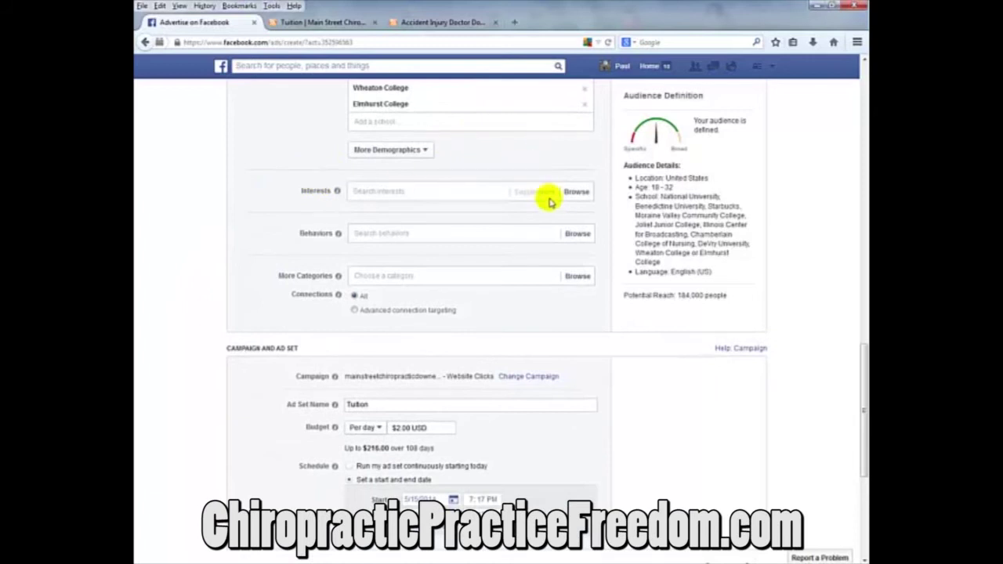
click(426, 152)
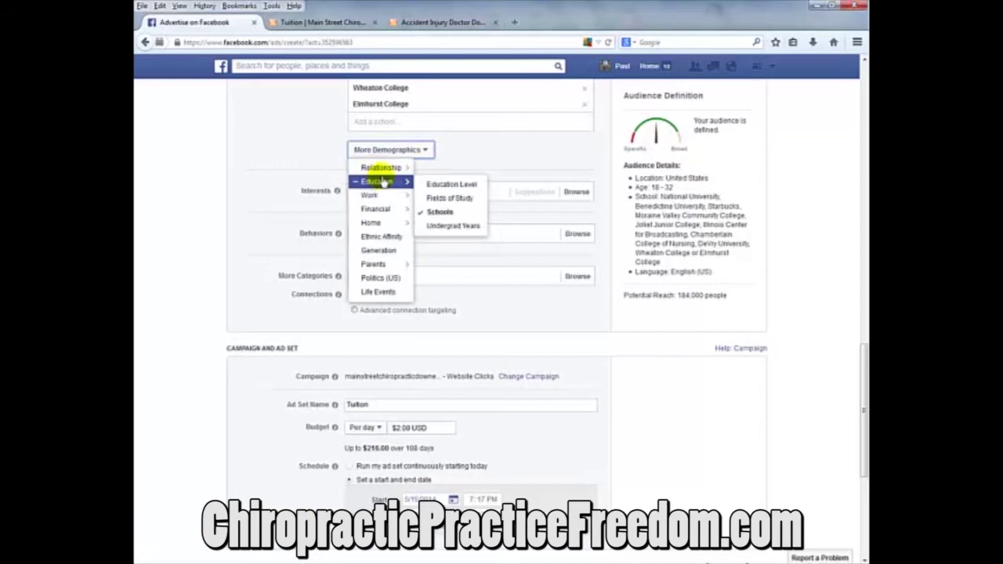
mouse_move(386, 172)
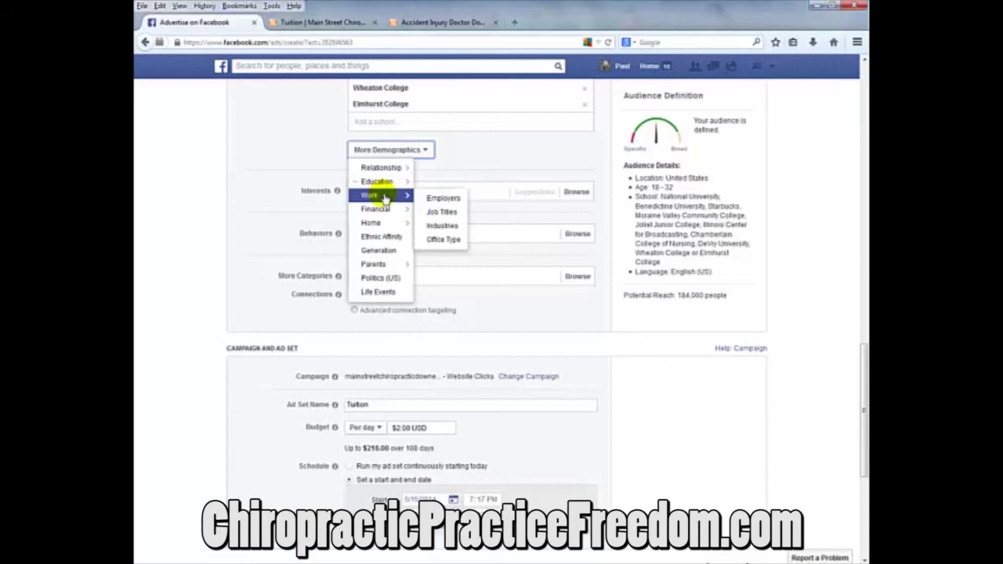
mouse_move(387, 209)
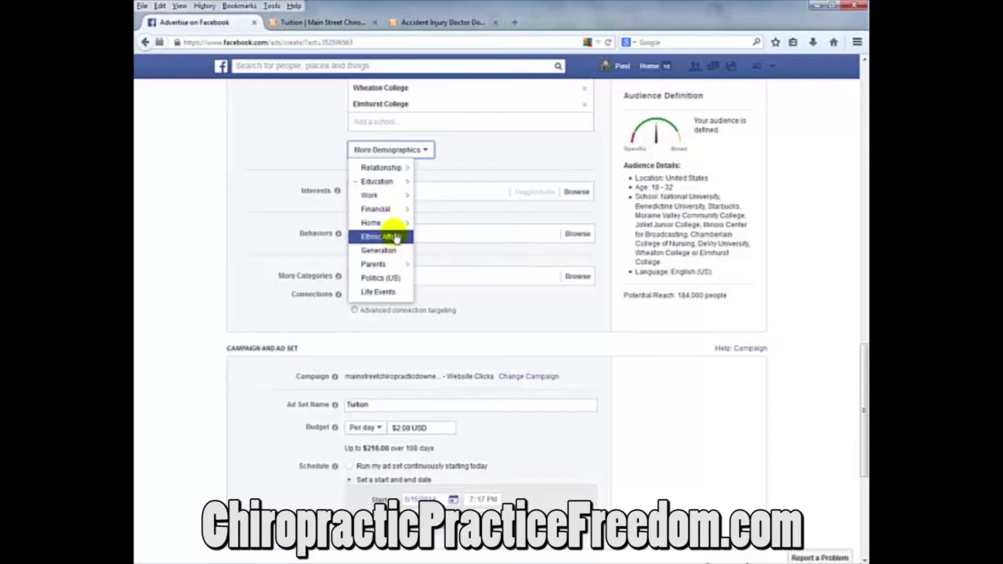
mouse_move(399, 269)
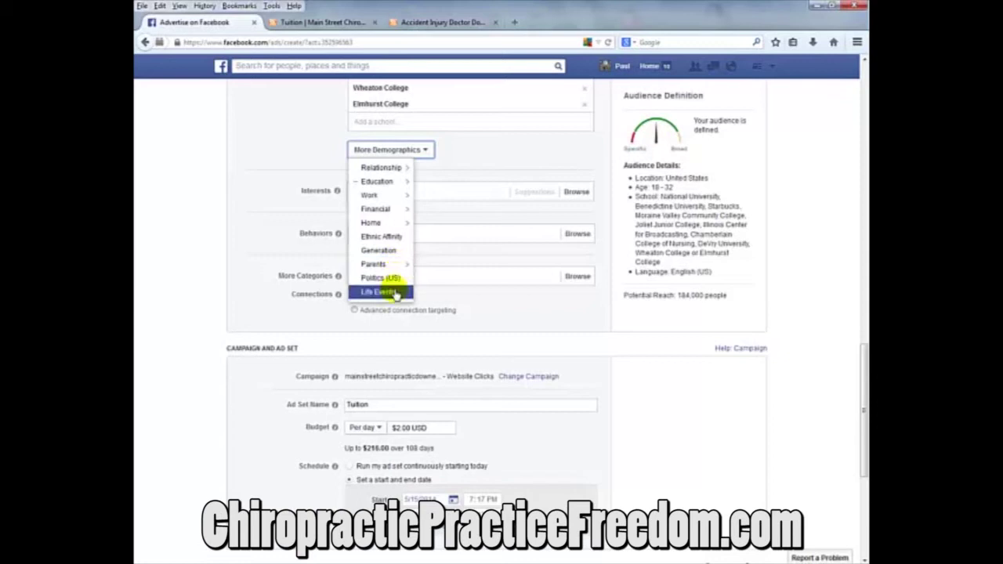
click(240, 187)
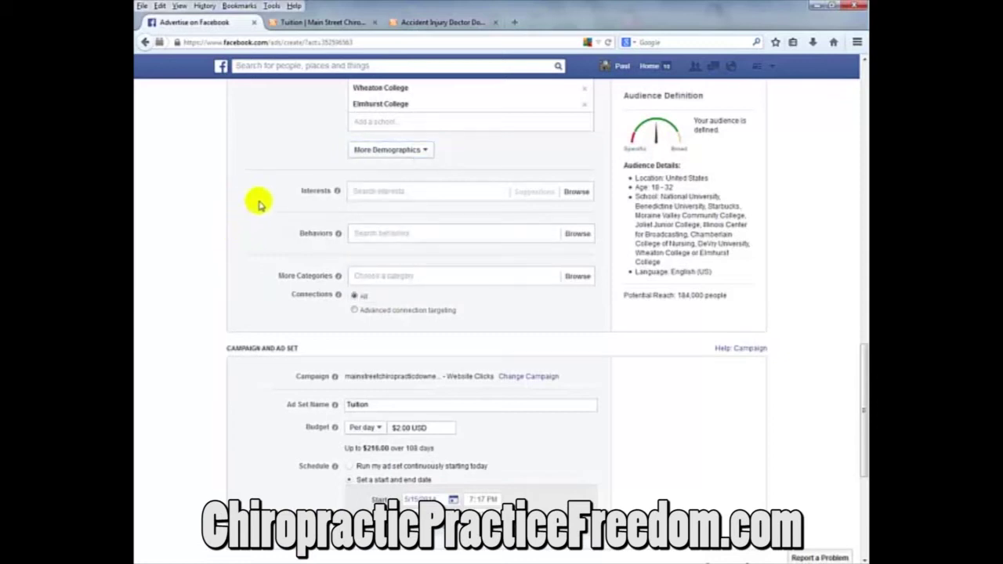
Step: Browse the available Interests categories and the Behaviors categories for audience targeting
click(578, 193)
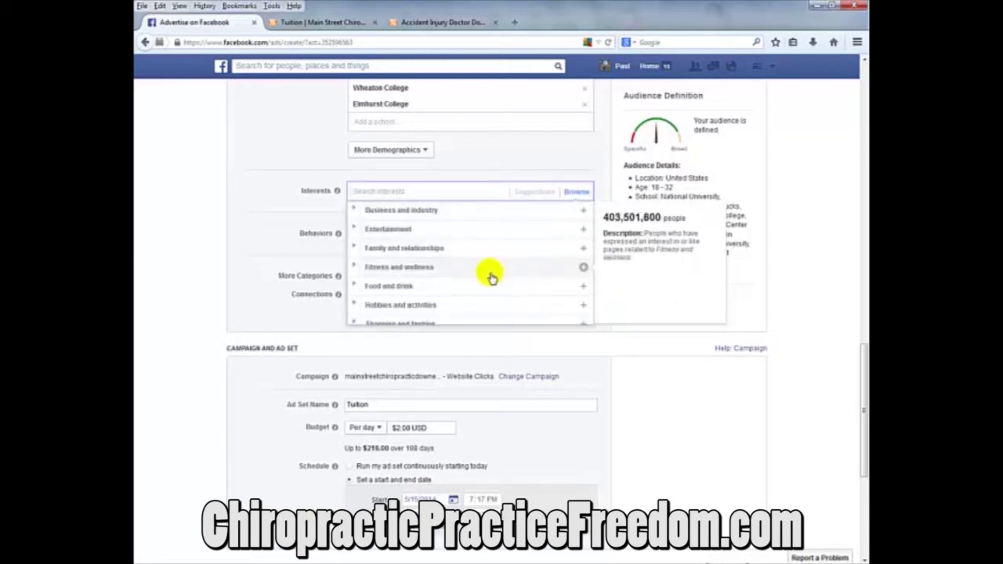
scroll(488, 273, down, 2)
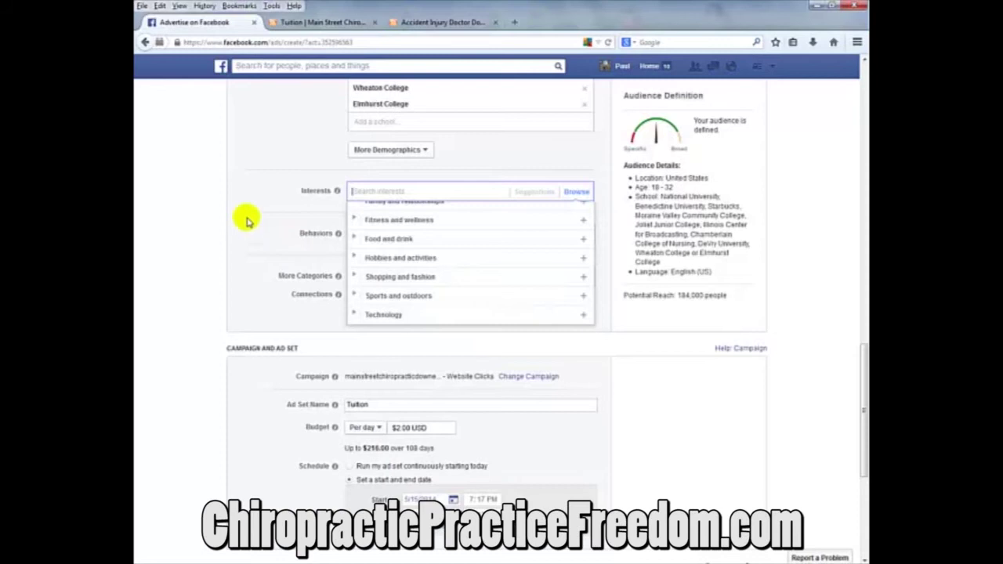
click(252, 145)
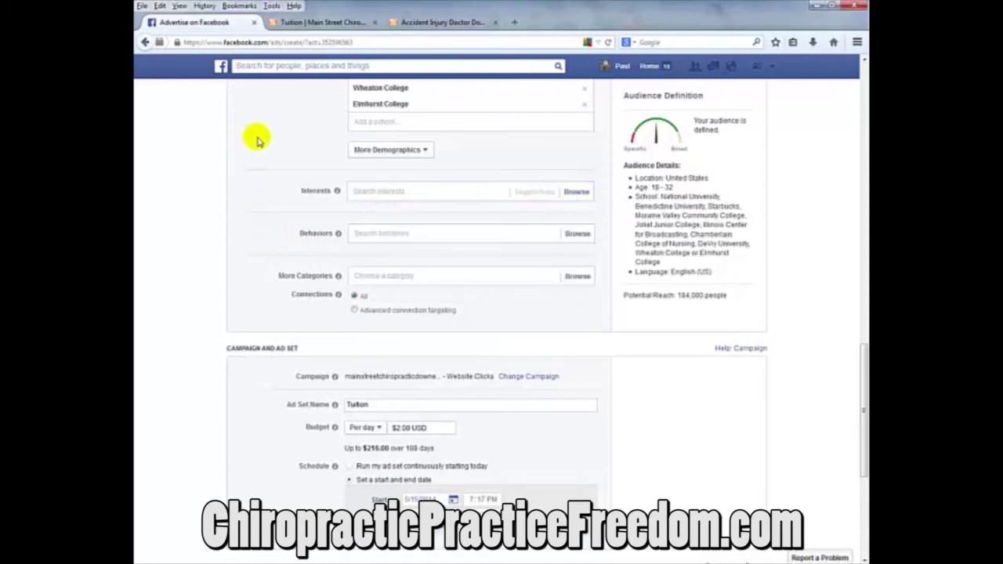
click(573, 239)
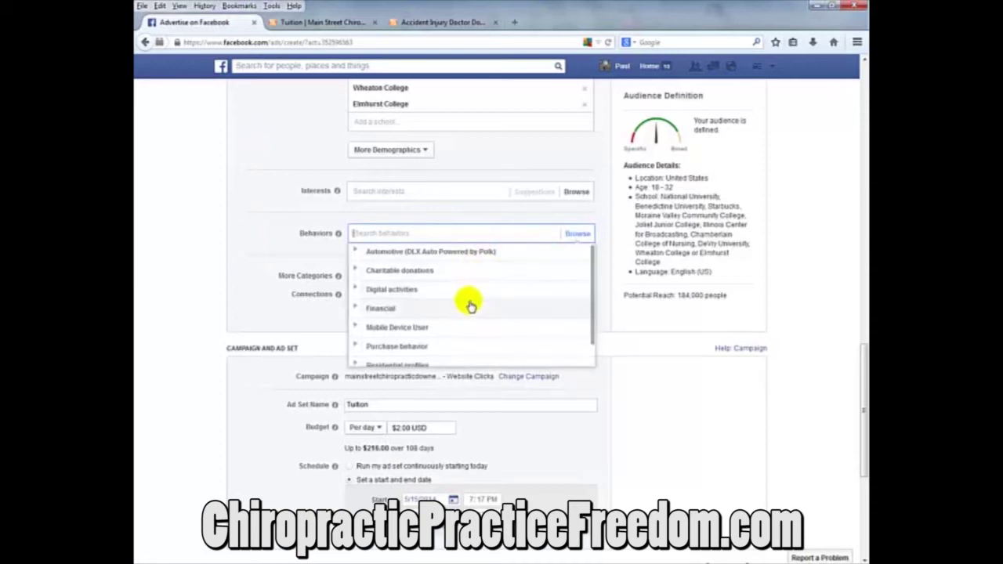
scroll(470, 305, down, 1)
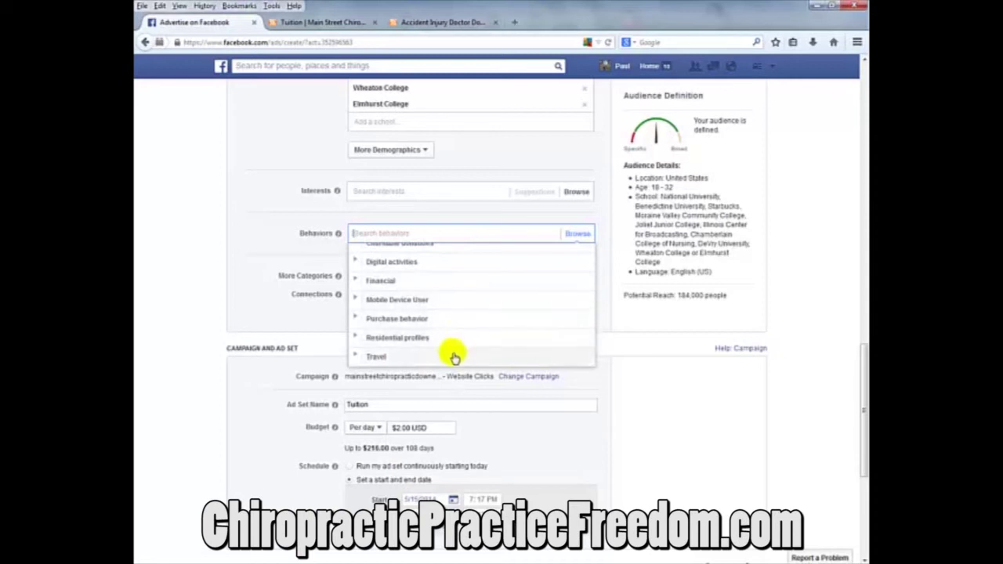
Step: Close the Behaviors category list and recheck the headline and text in the first Desktop News Feed ad preview
click(275, 112)
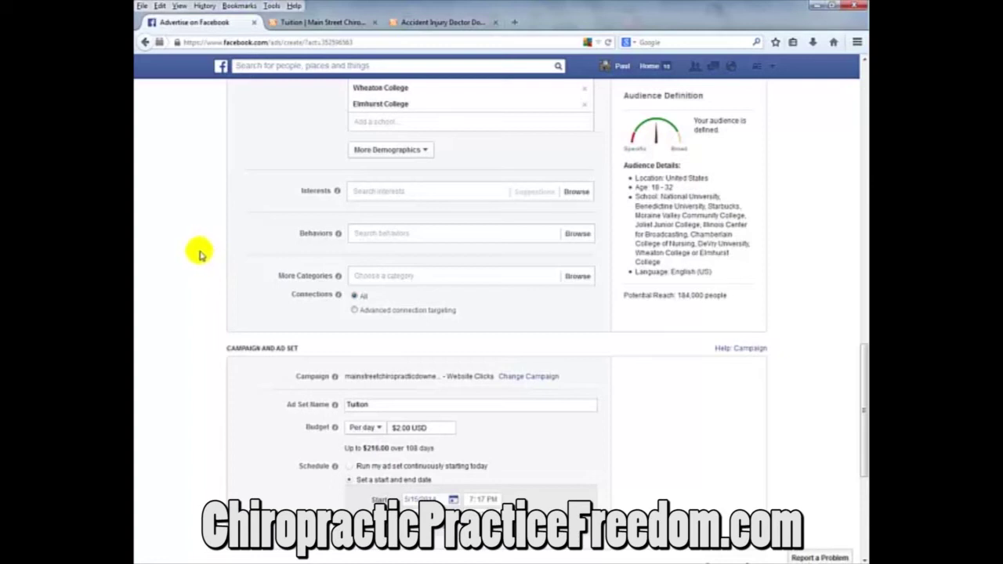
scroll(201, 274, up, 10)
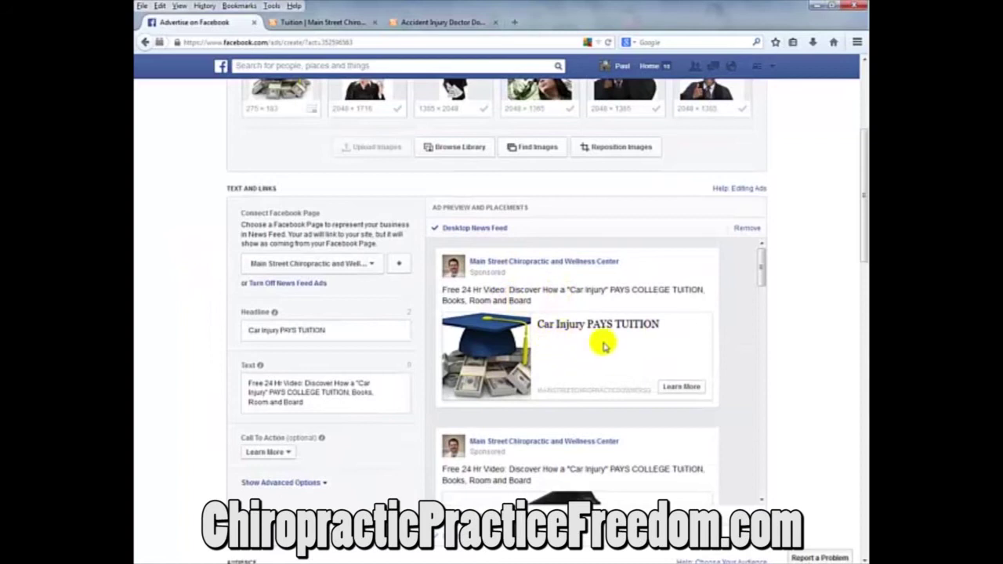
scroll(157, 345, down, 5)
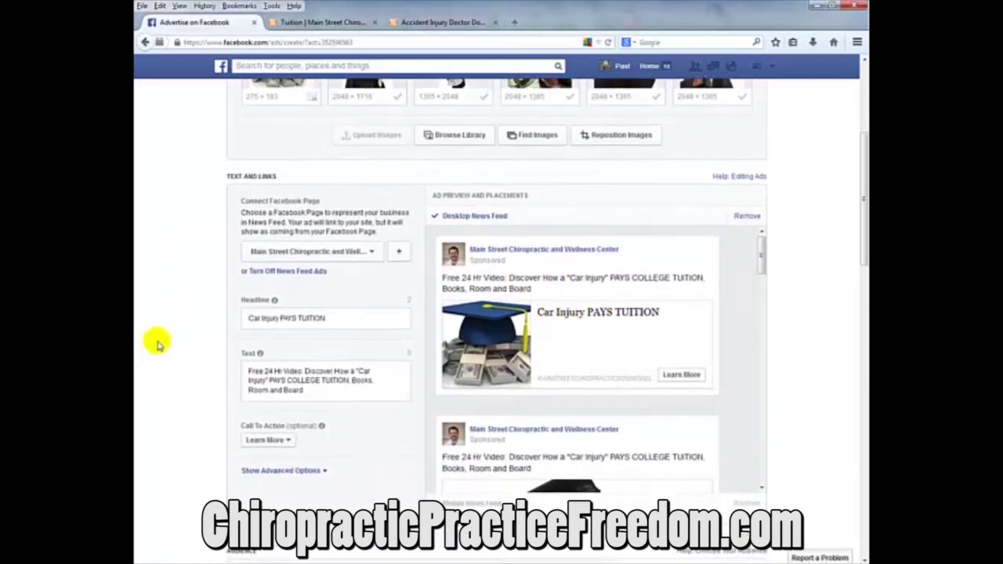
Step: Set the Tuition ad set's daily budget to $1.00 USD and check the resulting maximum spend over the scheduled period
scroll(177, 336, down, 4)
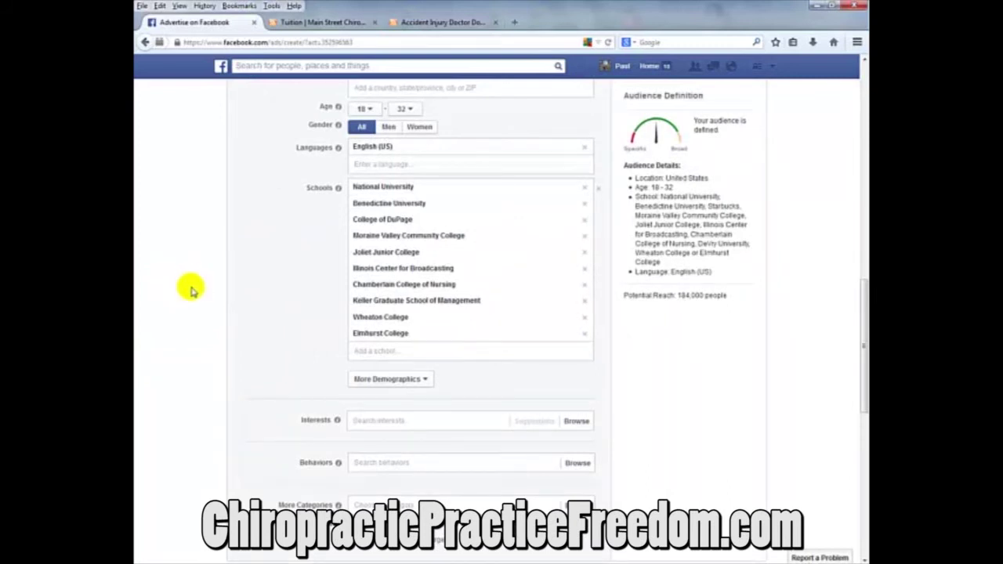
scroll(192, 290, down, 5)
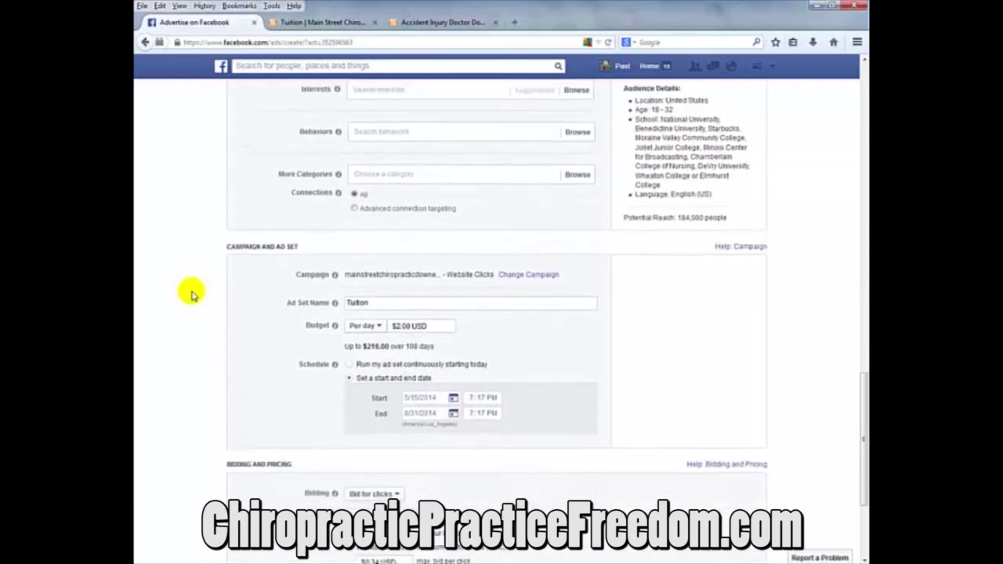
scroll(195, 290, down, 2)
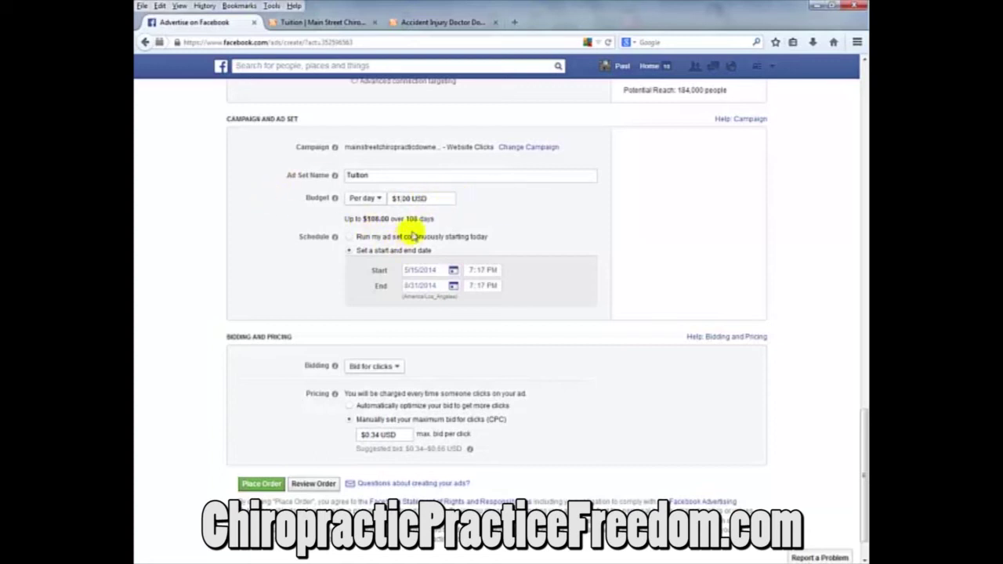
double_click(408, 219)
click(244, 210)
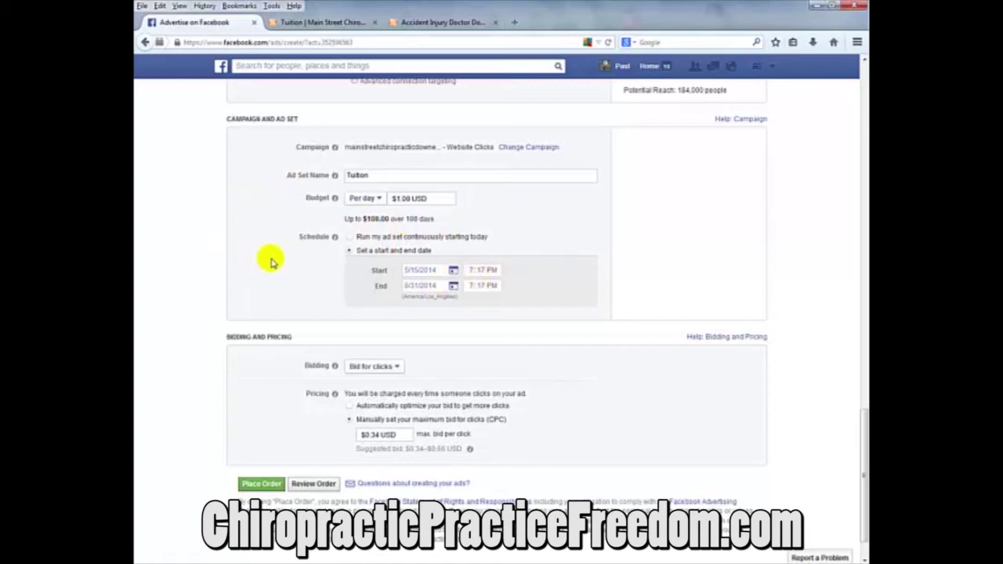
Step: Examine the bidding and pricing settings, especially the manual maximum bid per click, together with the ad schedule
scroll(251, 305, down, 1)
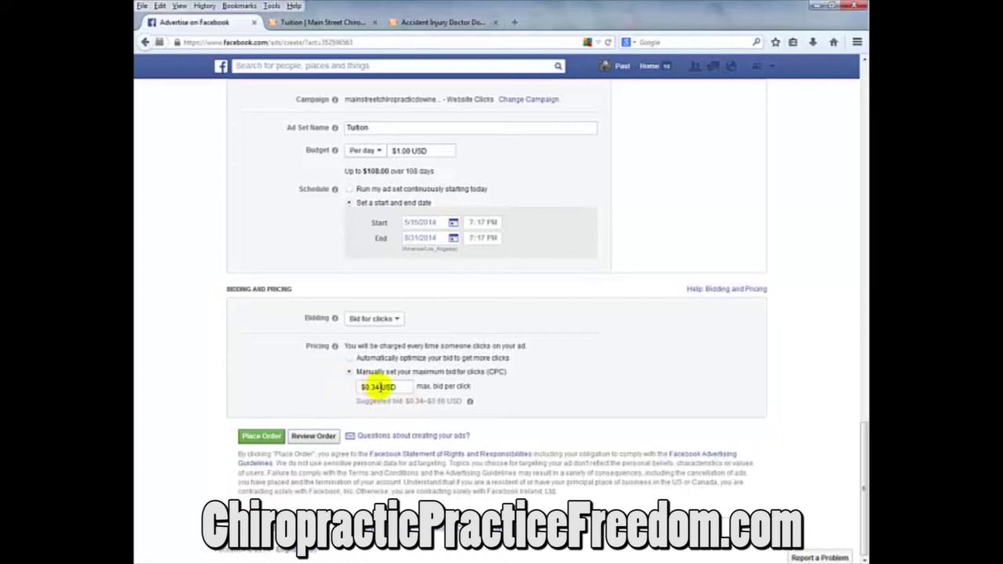
drag(369, 386, 332, 381)
click(278, 362)
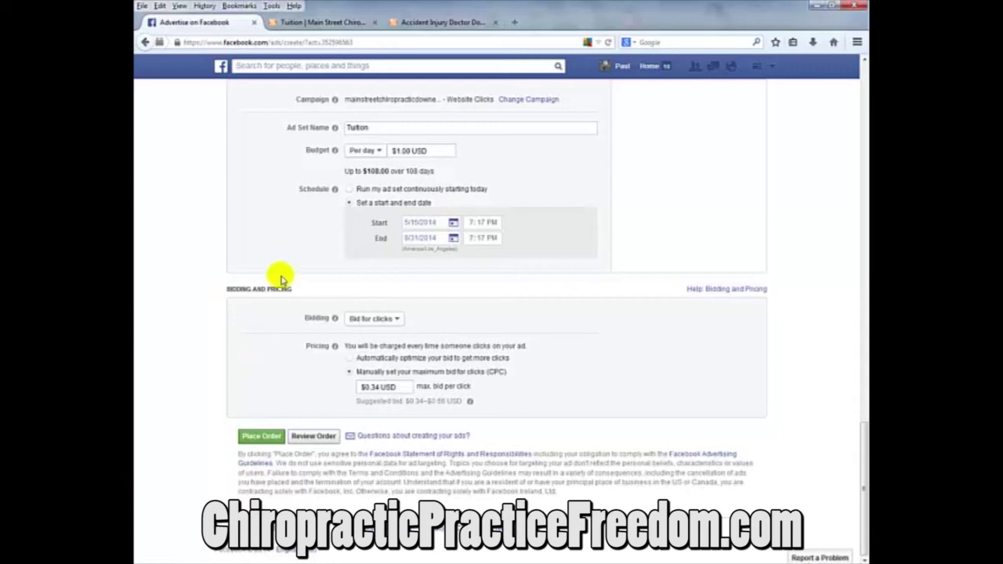
drag(275, 209, 270, 224)
click(269, 224)
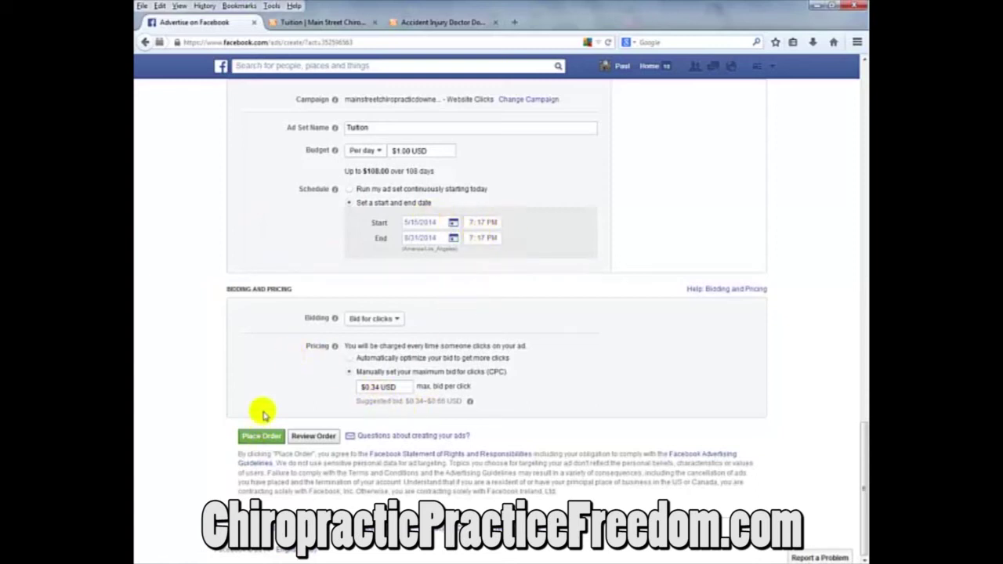
Step: Check the audience's potential reach in the Audience Definition
scroll(773, 465, up, 8)
scroll(773, 465, up, 6)
scroll(772, 465, down, 9)
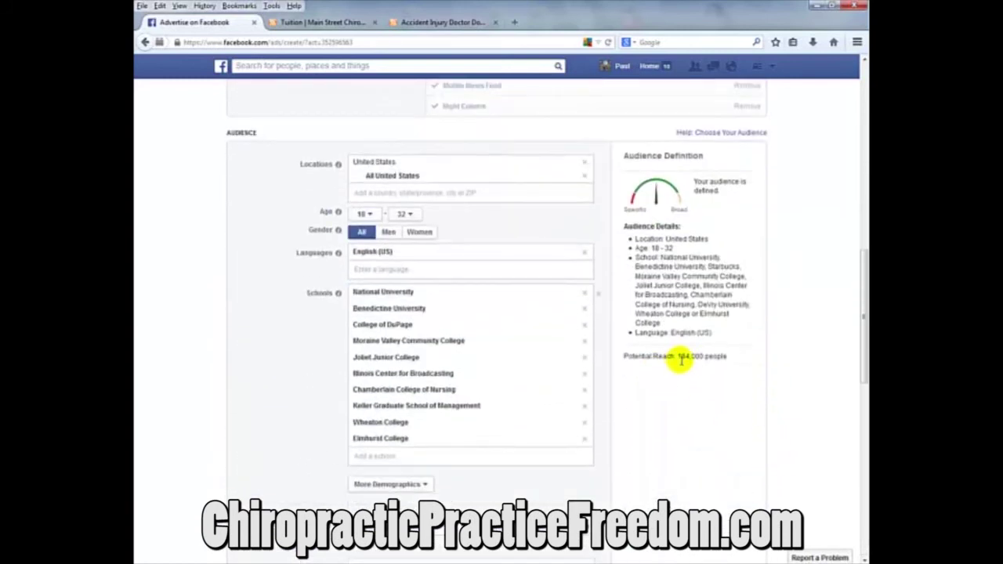
drag(679, 356, 729, 358)
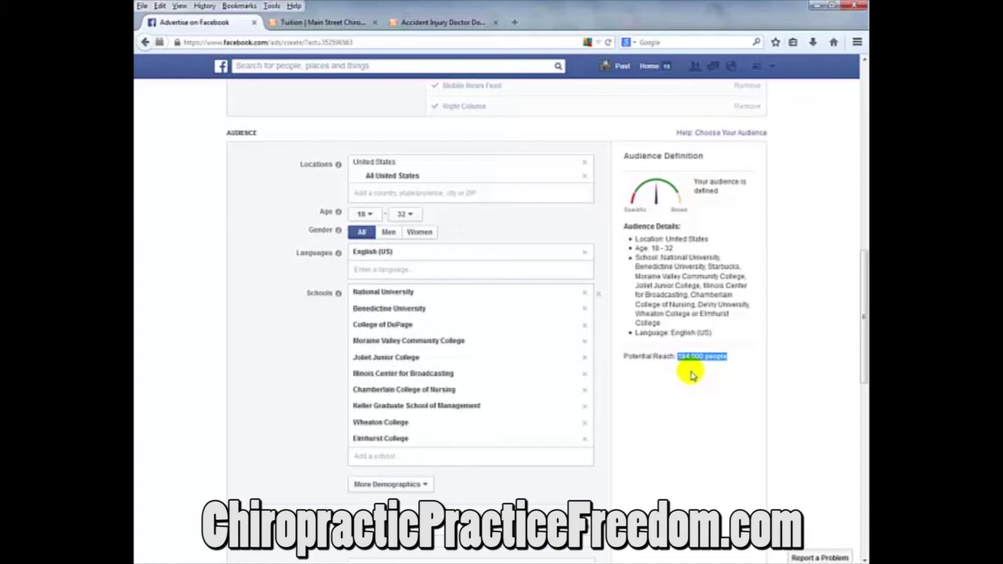
Step: Examine the second Desktop News Feed ad preview, showing the graduate holding money
scroll(694, 394, up, 10)
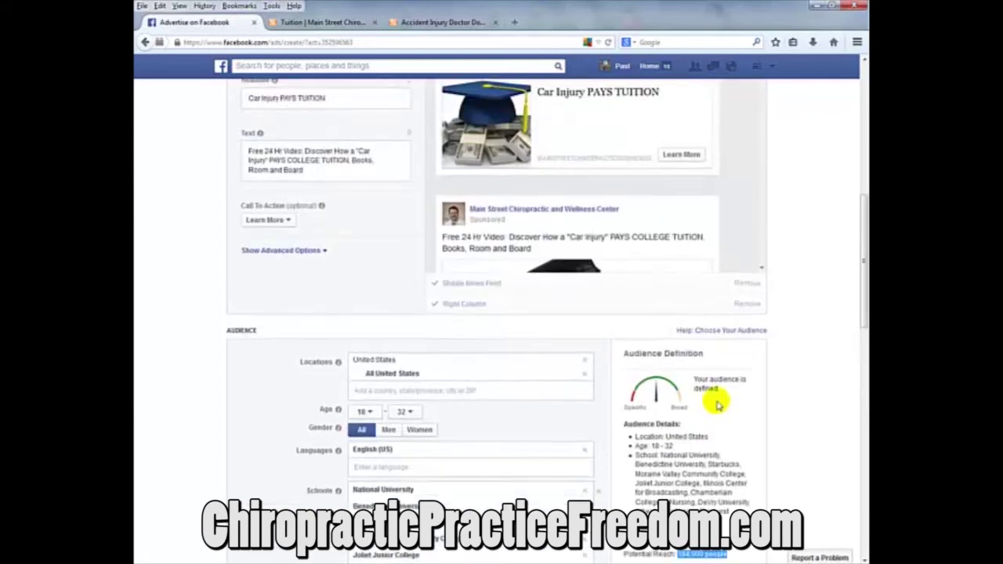
scroll(764, 391, down, 2)
scroll(769, 390, down, 2)
scroll(824, 385, down, 5)
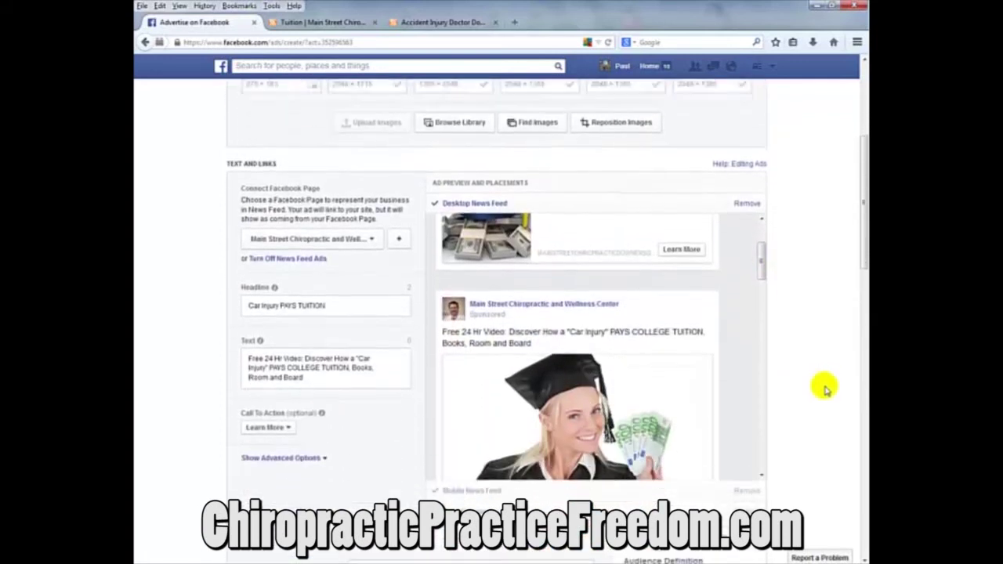
drag(762, 166, 759, 181)
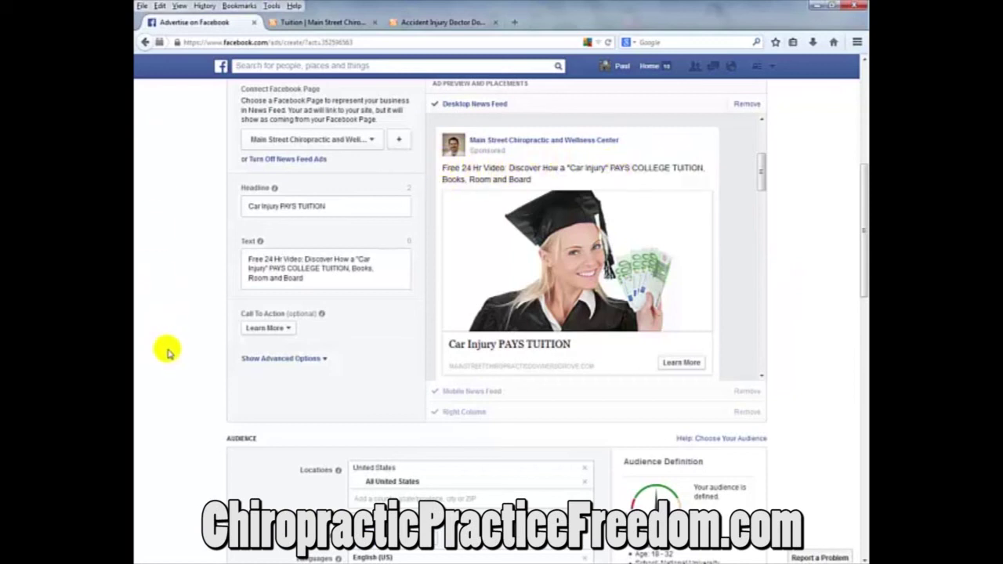
Step: Compare the six ad images and the Schools targeting with the graduate ad preview and its Learn More call to action
scroll(174, 358, up, 4)
scroll(174, 358, up, 1)
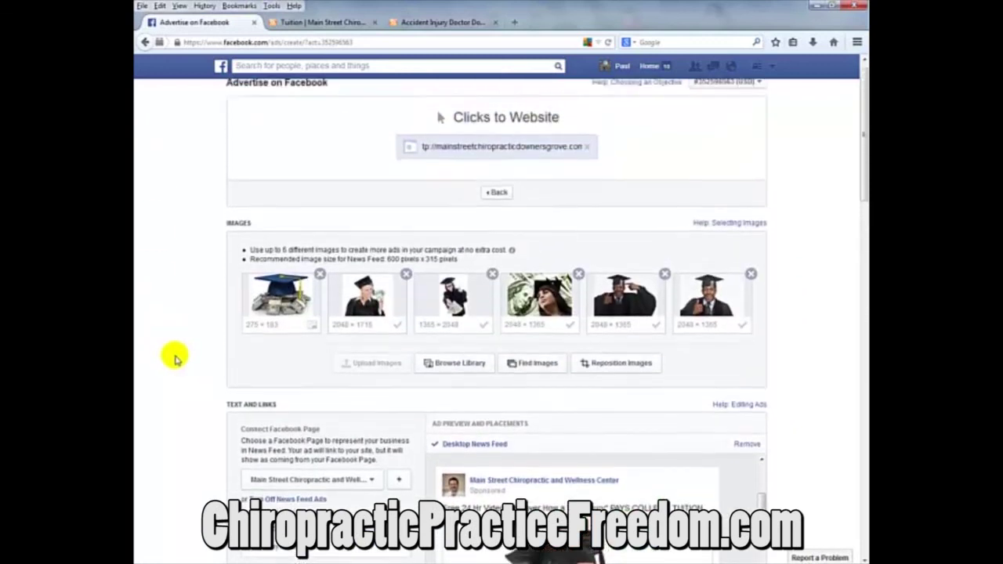
scroll(172, 358, down, 5)
scroll(173, 356, down, 4)
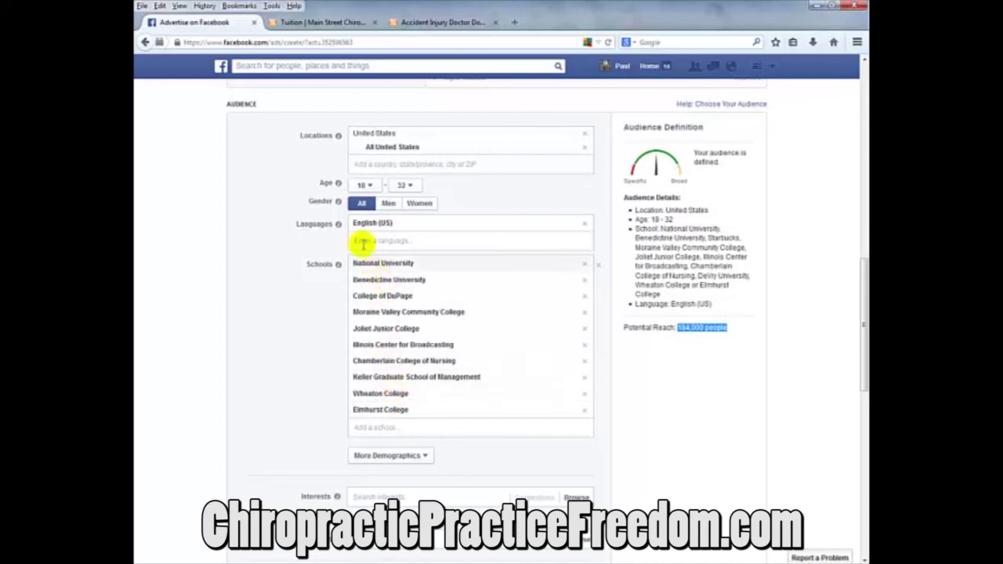
scroll(153, 352, up, 5)
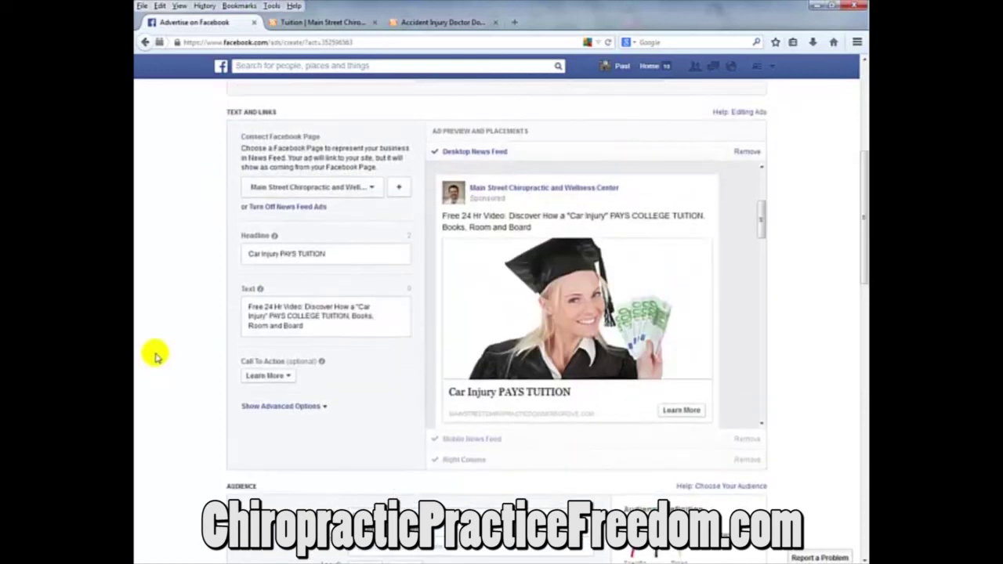
drag(764, 231, 762, 231)
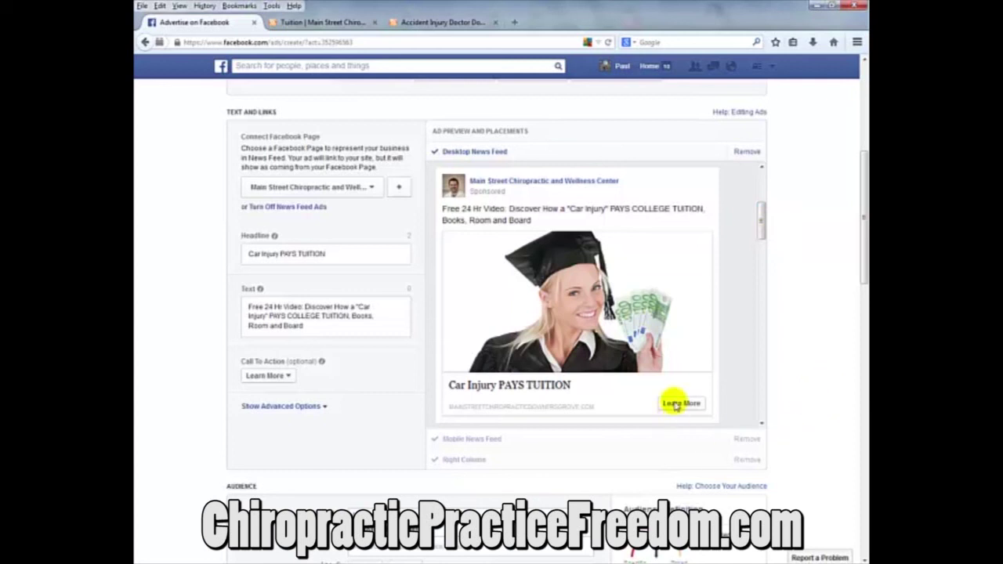
Step: Examine the Tuition opt-in page and the Car Accident Injury Doctor video page, and return to the Facebook ad's images
click(312, 22)
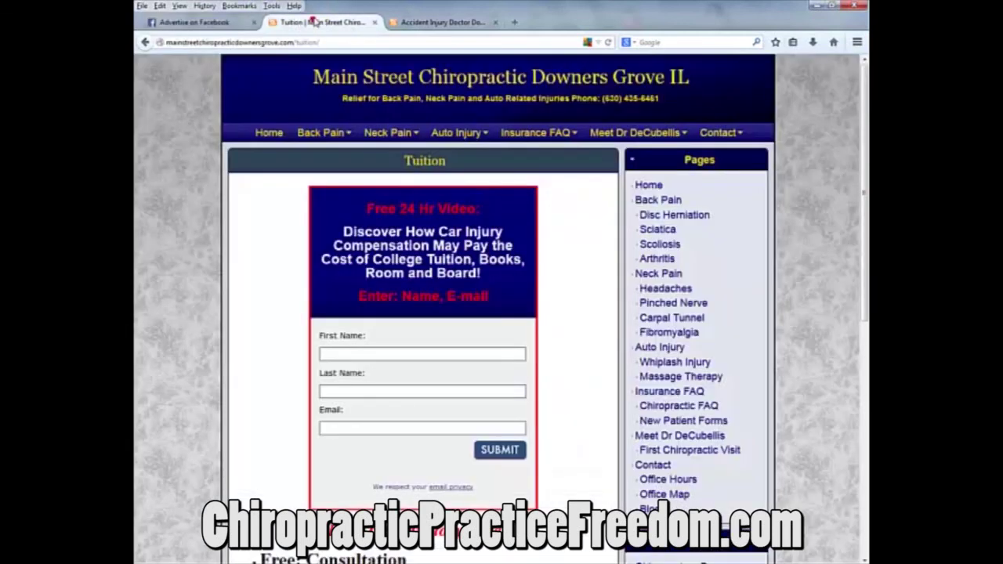
scroll(159, 200, down, 2)
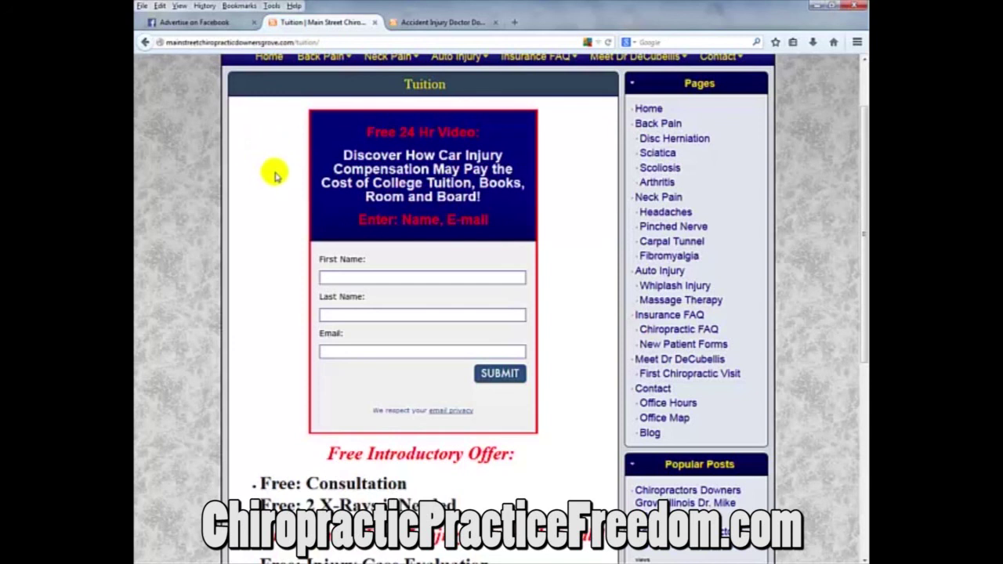
click(444, 21)
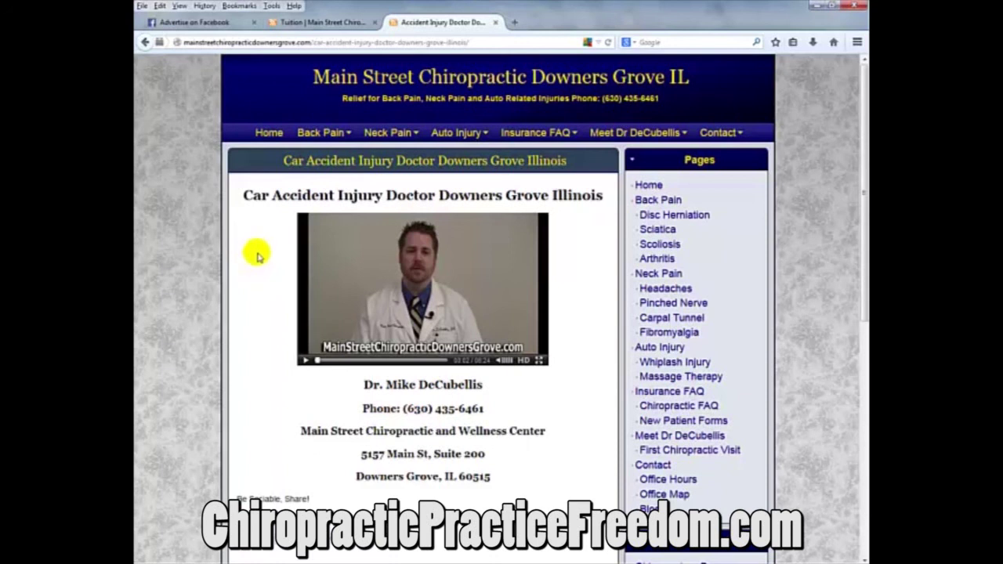
click(206, 23)
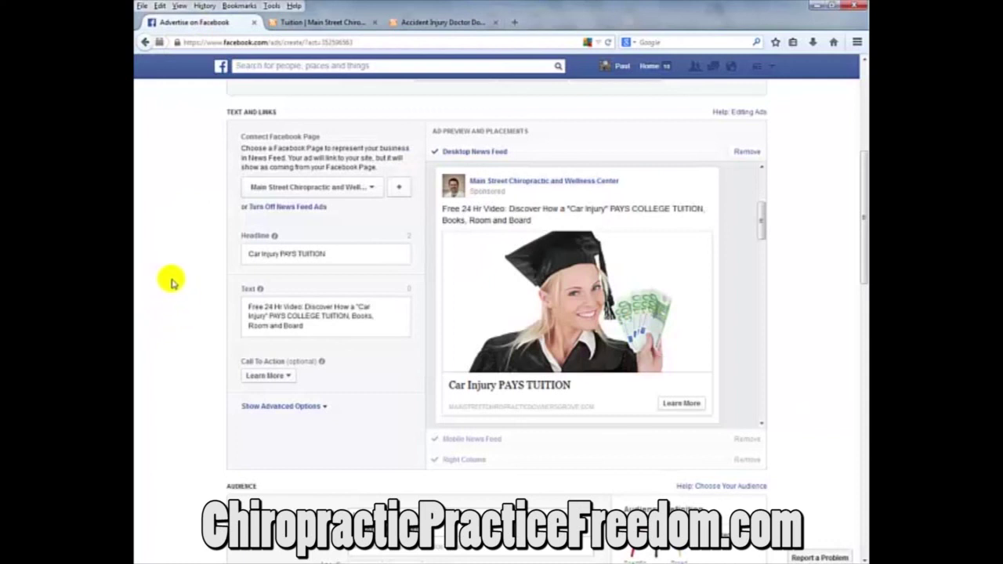
scroll(172, 283, up, 4)
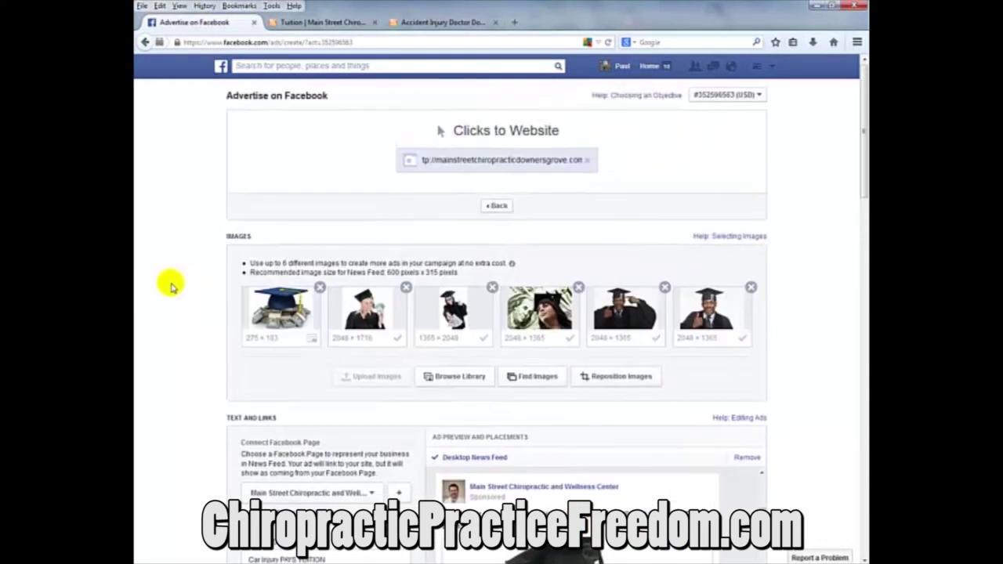